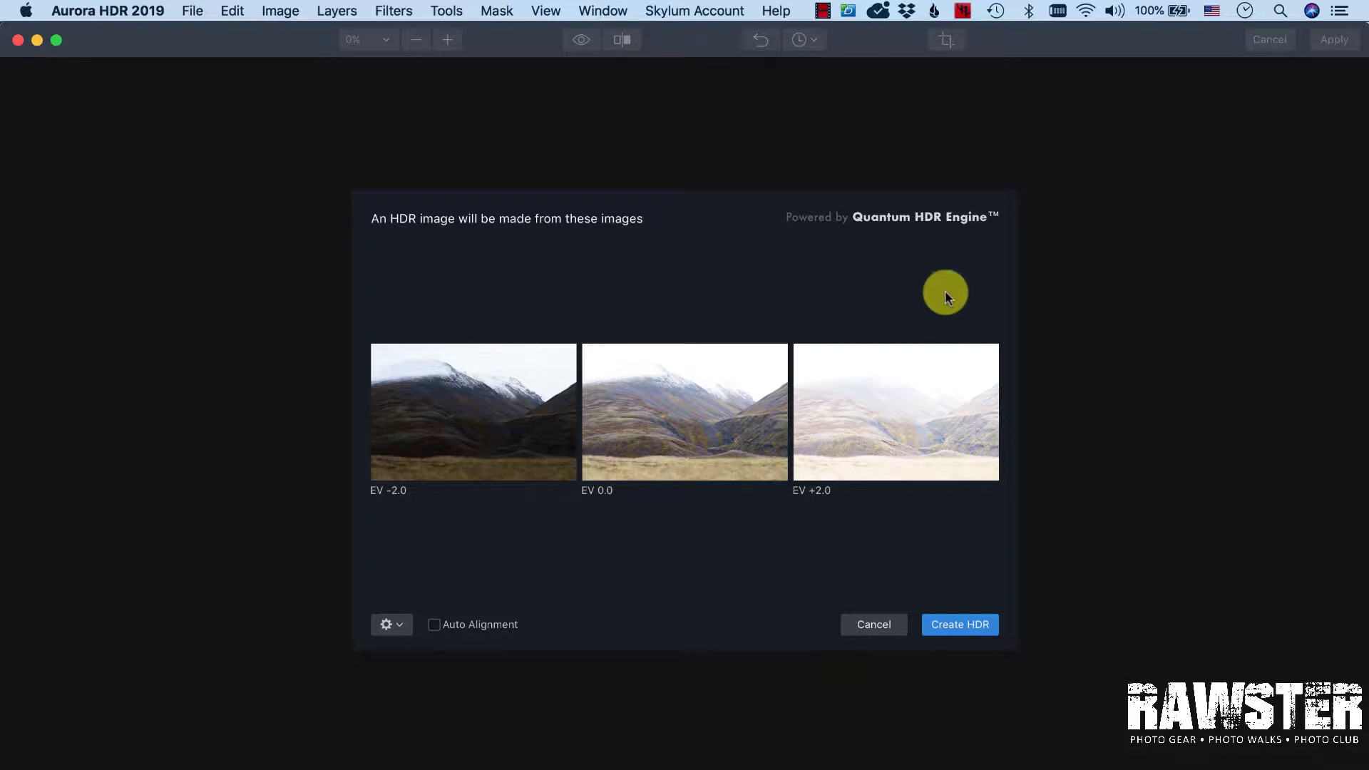
Enable Auto Alignment for the three bracketed exposures (EV -2.0, 0.0, +2.0)
mouse_move(736, 407)
Turn on ghost reduction (Reference EV -2.0, Medium) and chromatic aberration reduction, with auto alignment on
left_click(433, 624)
left_click(388, 628)
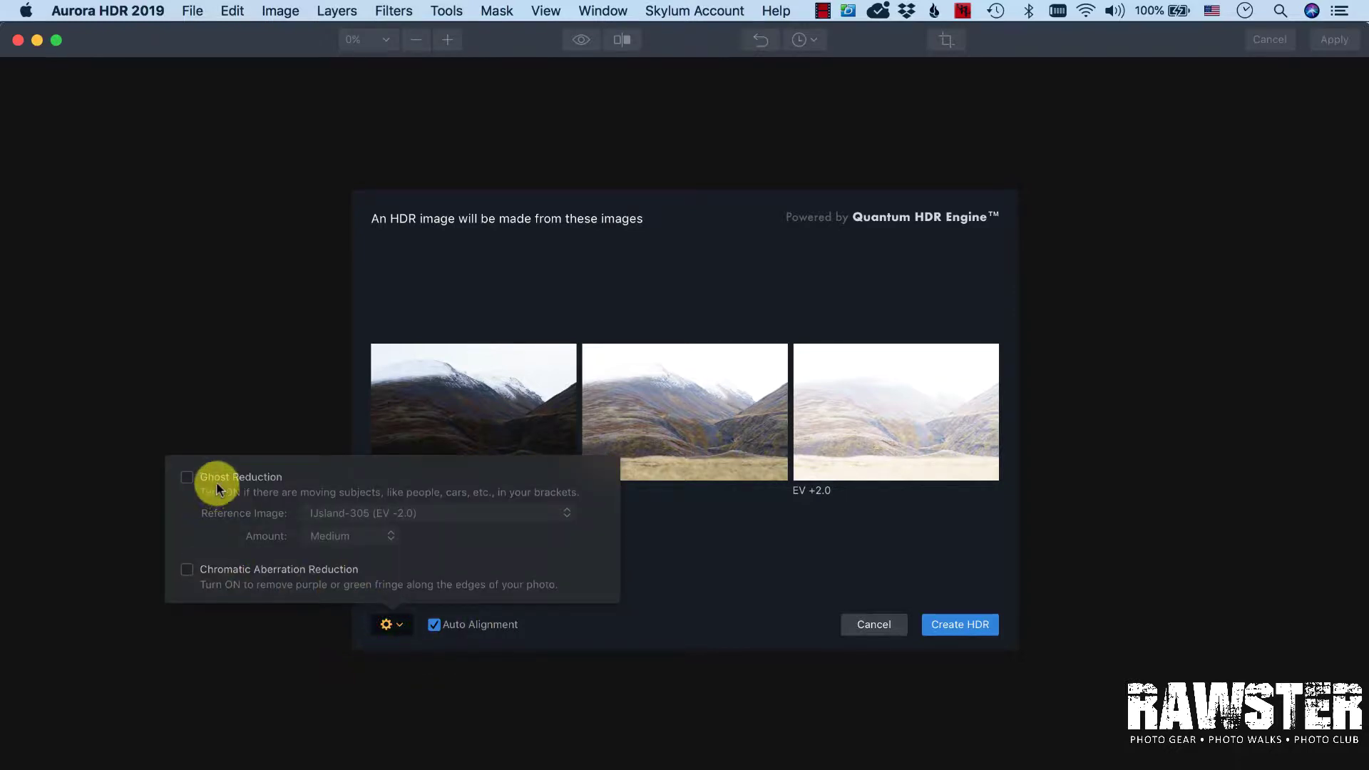
left_click(186, 477)
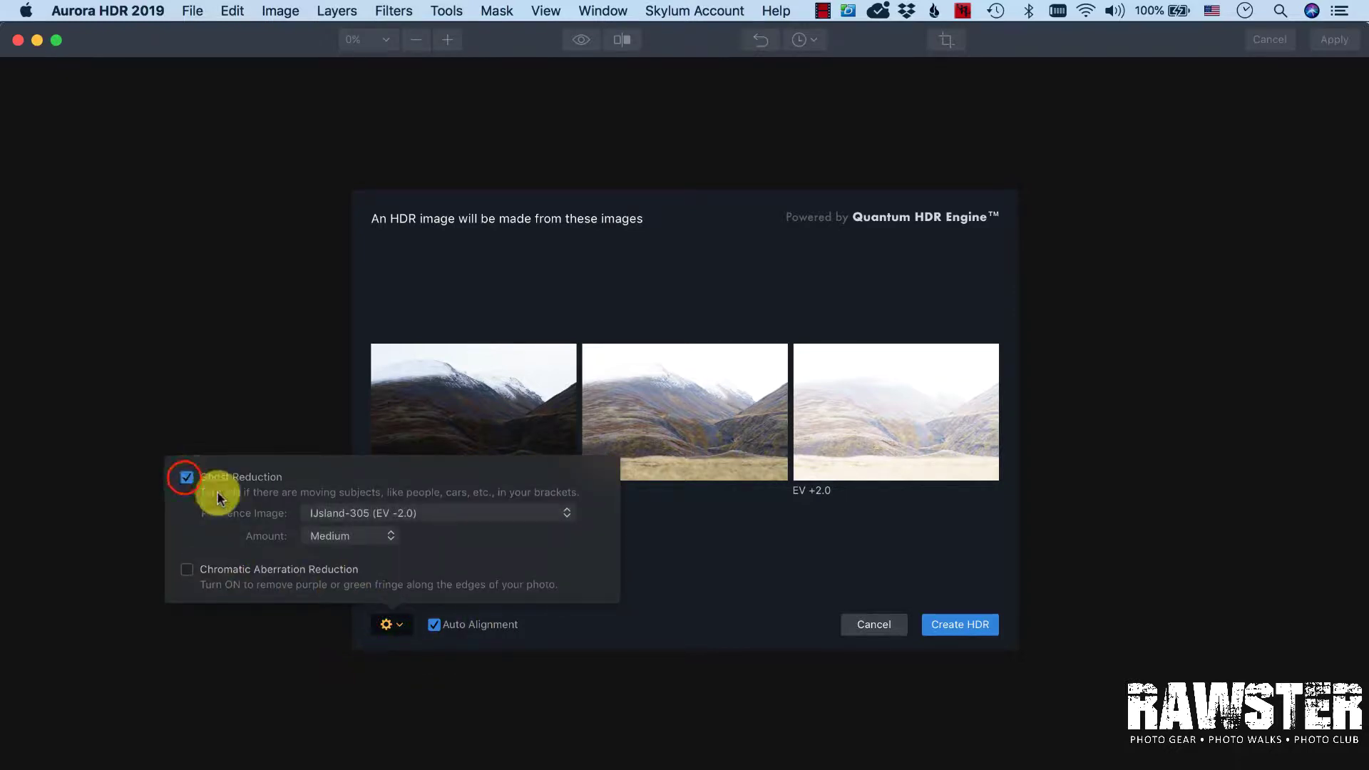
mouse_move(873, 405)
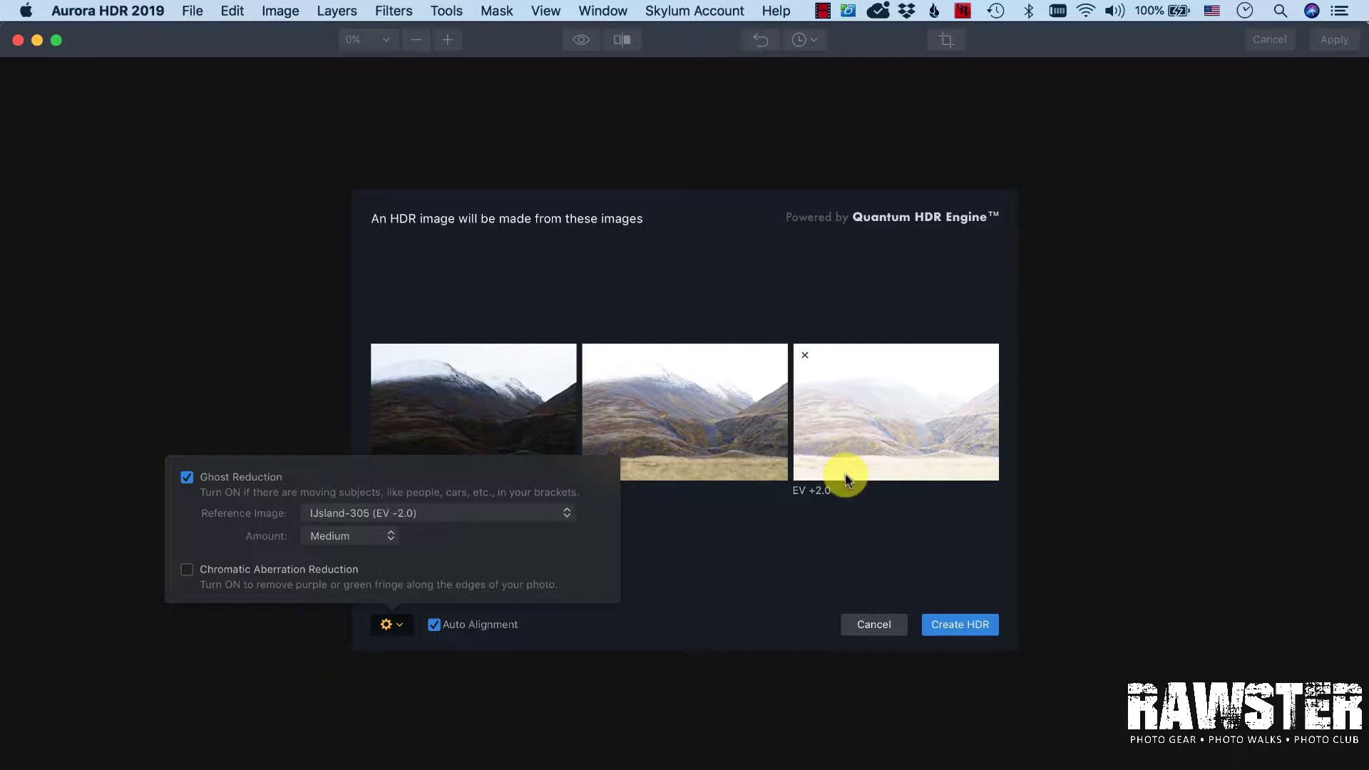
mouse_move(472, 434)
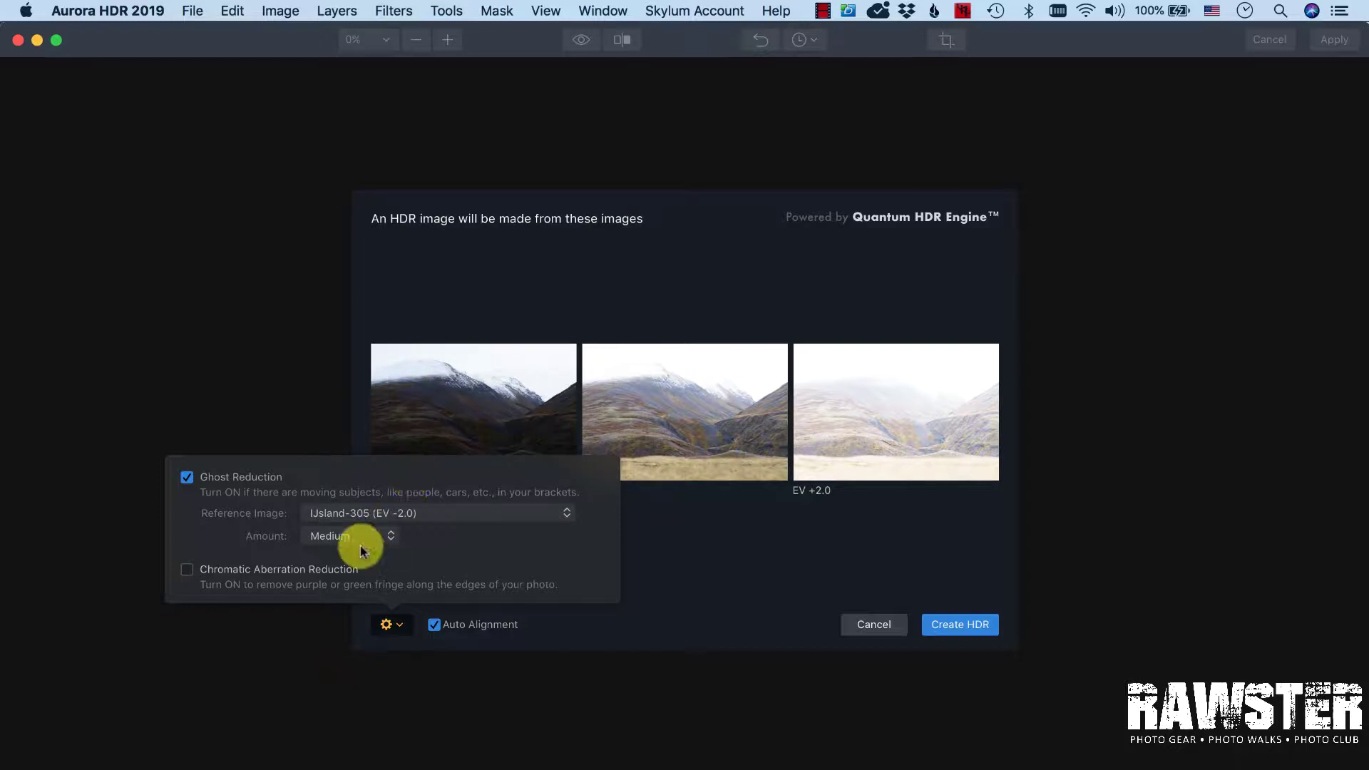
mouse_move(687, 479)
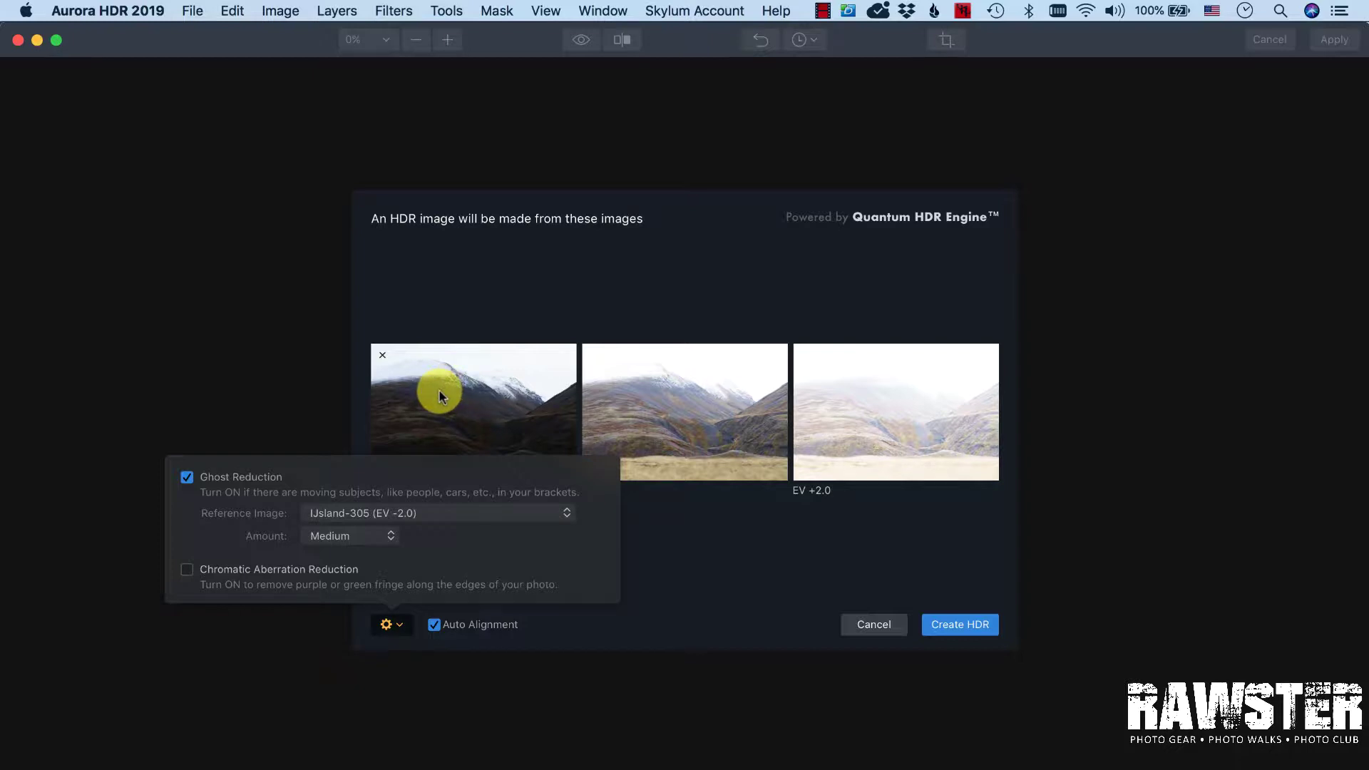
left_click(184, 570)
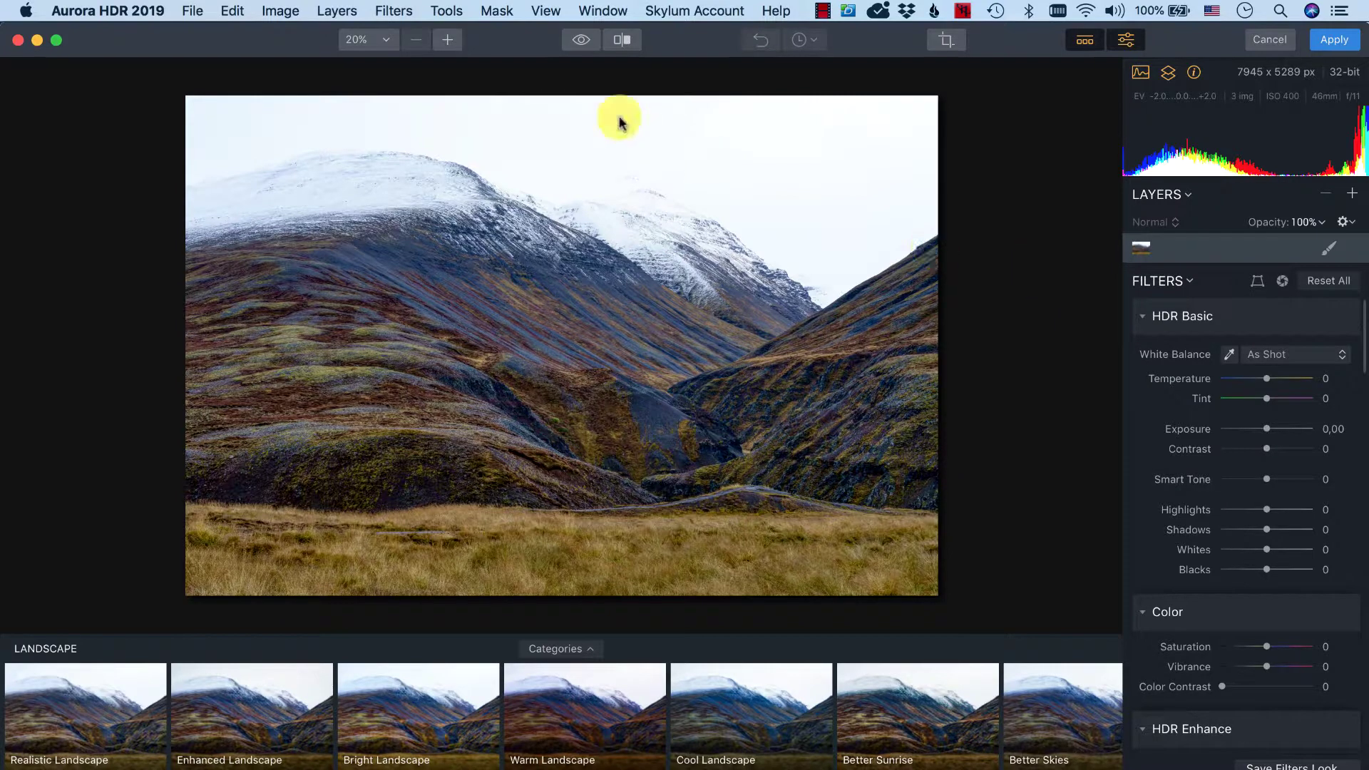
left_click(583, 43)
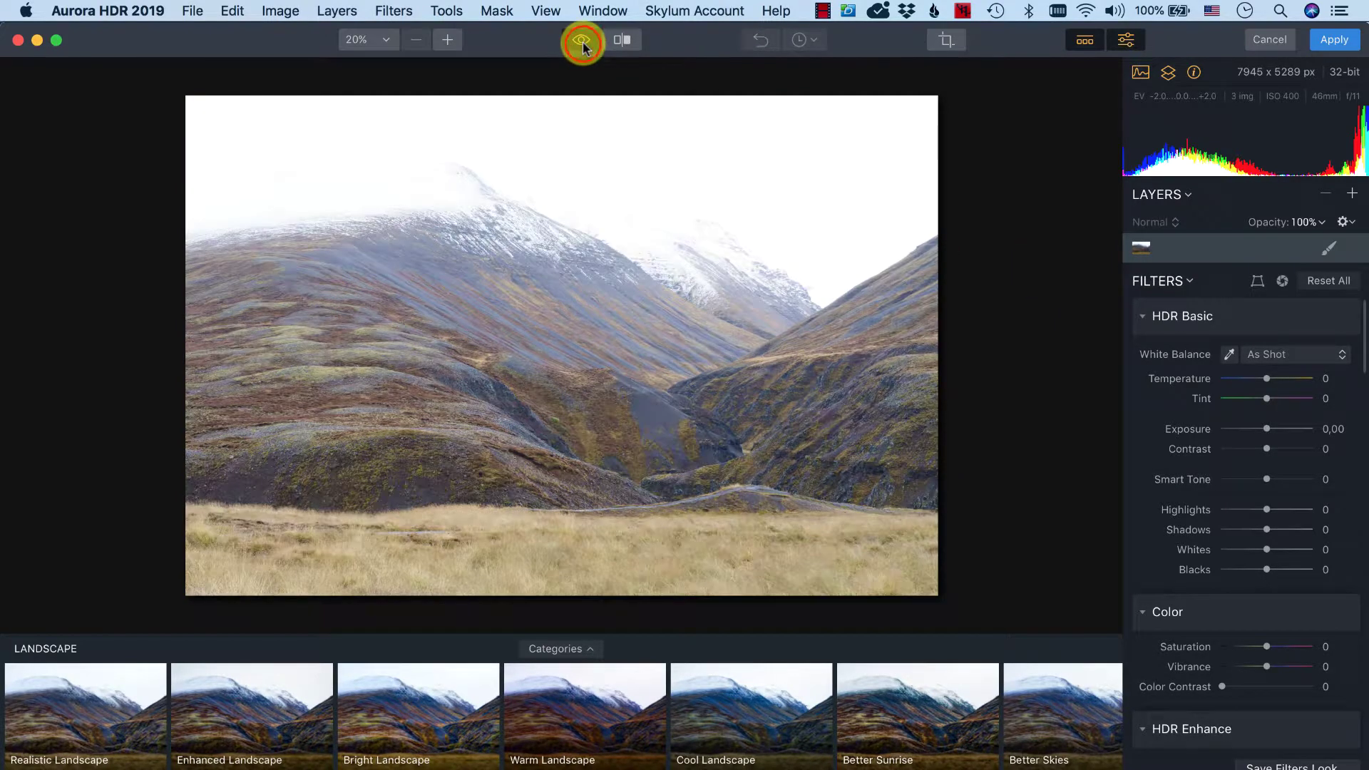
left_click(582, 43)
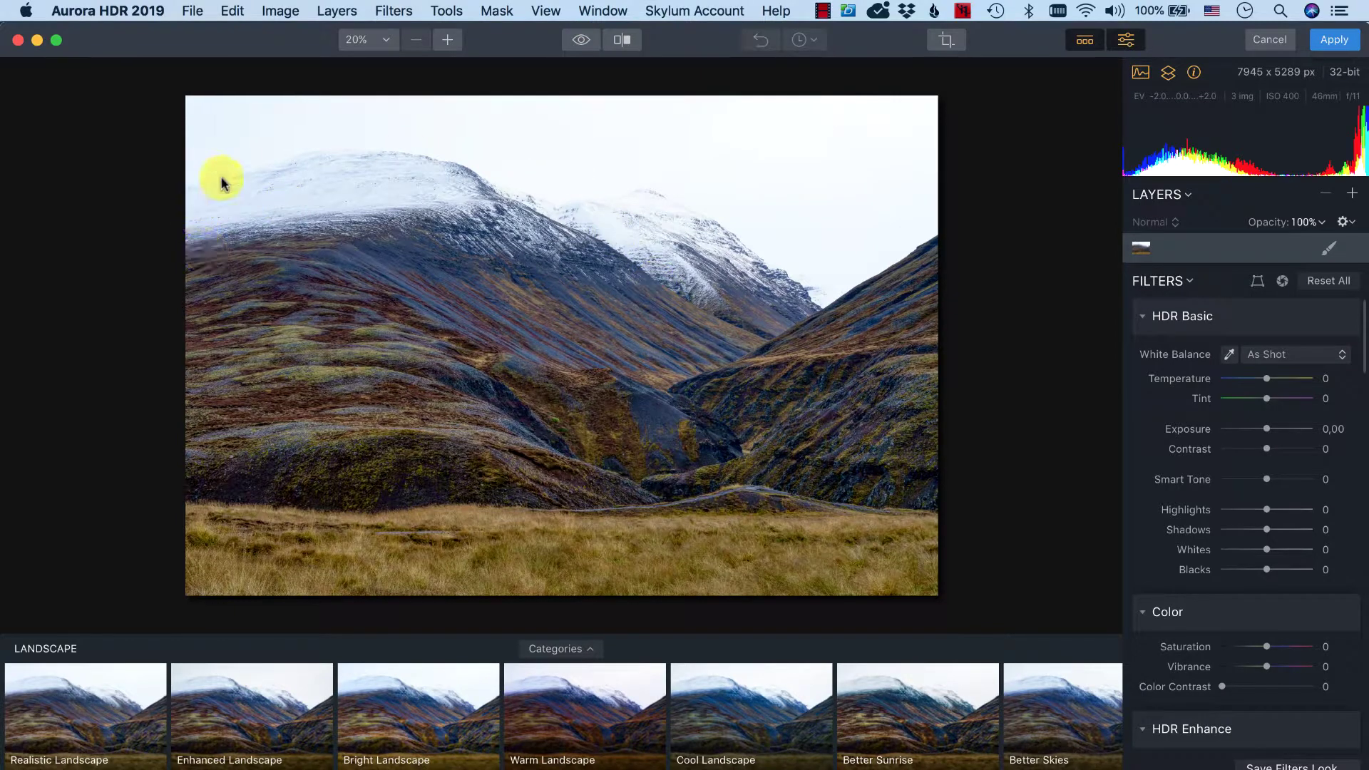
left_click(582, 42)
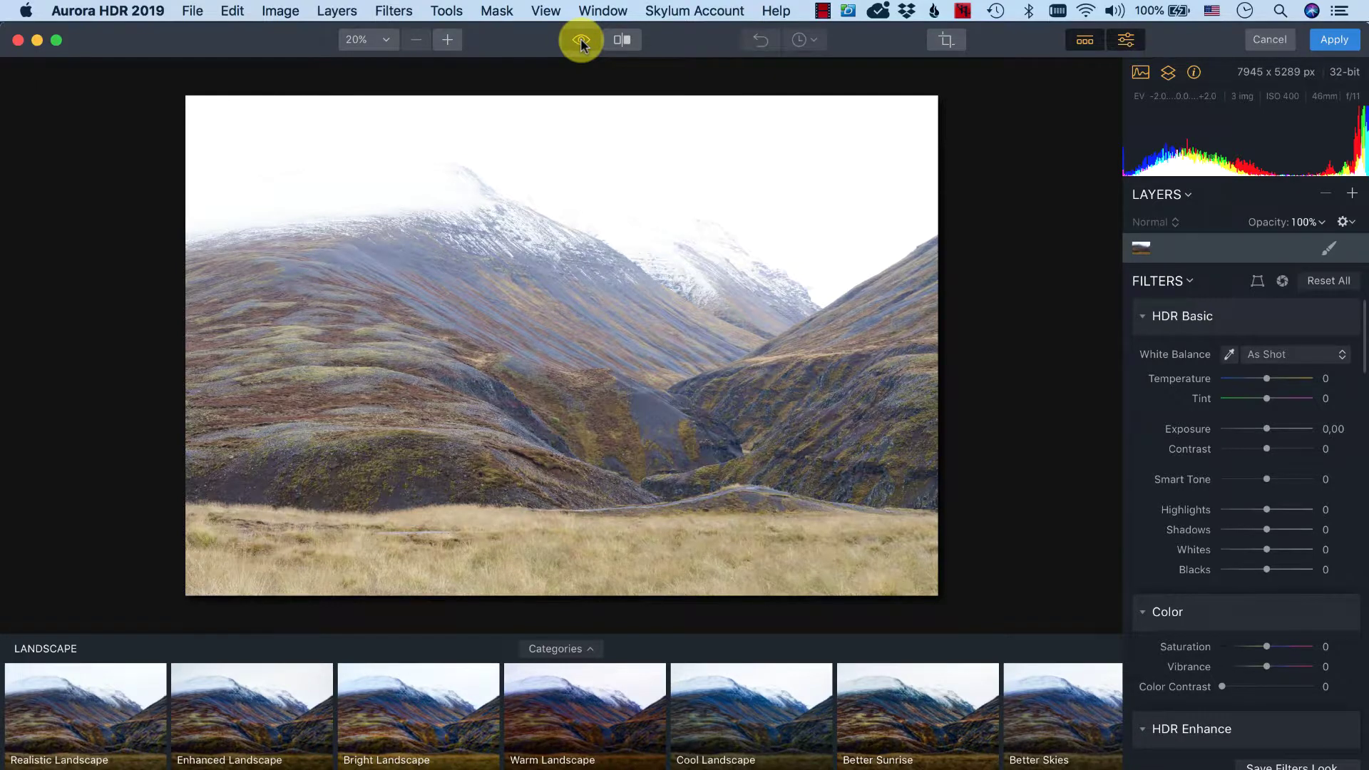
left_click(581, 43)
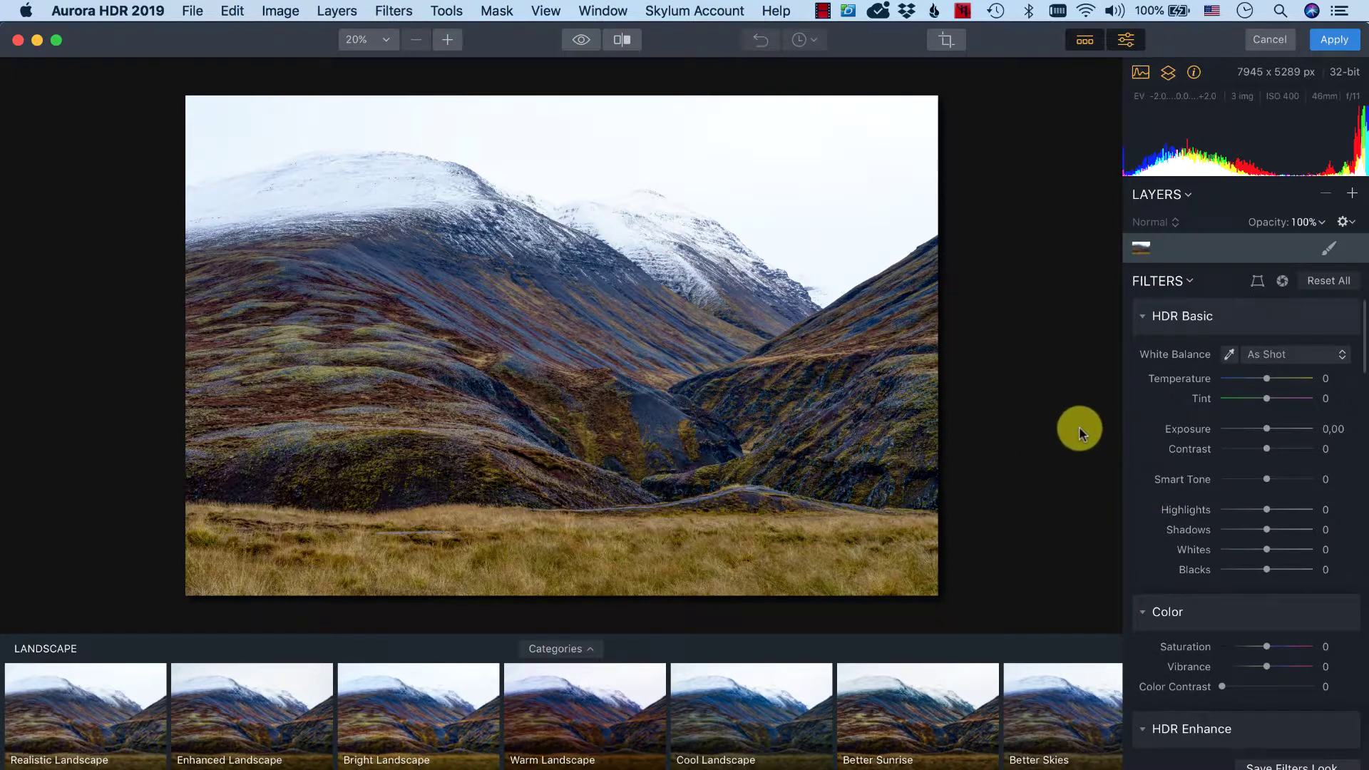
Show clipping warnings and pull the Highlights slider down to -38
key("super+shift+j")
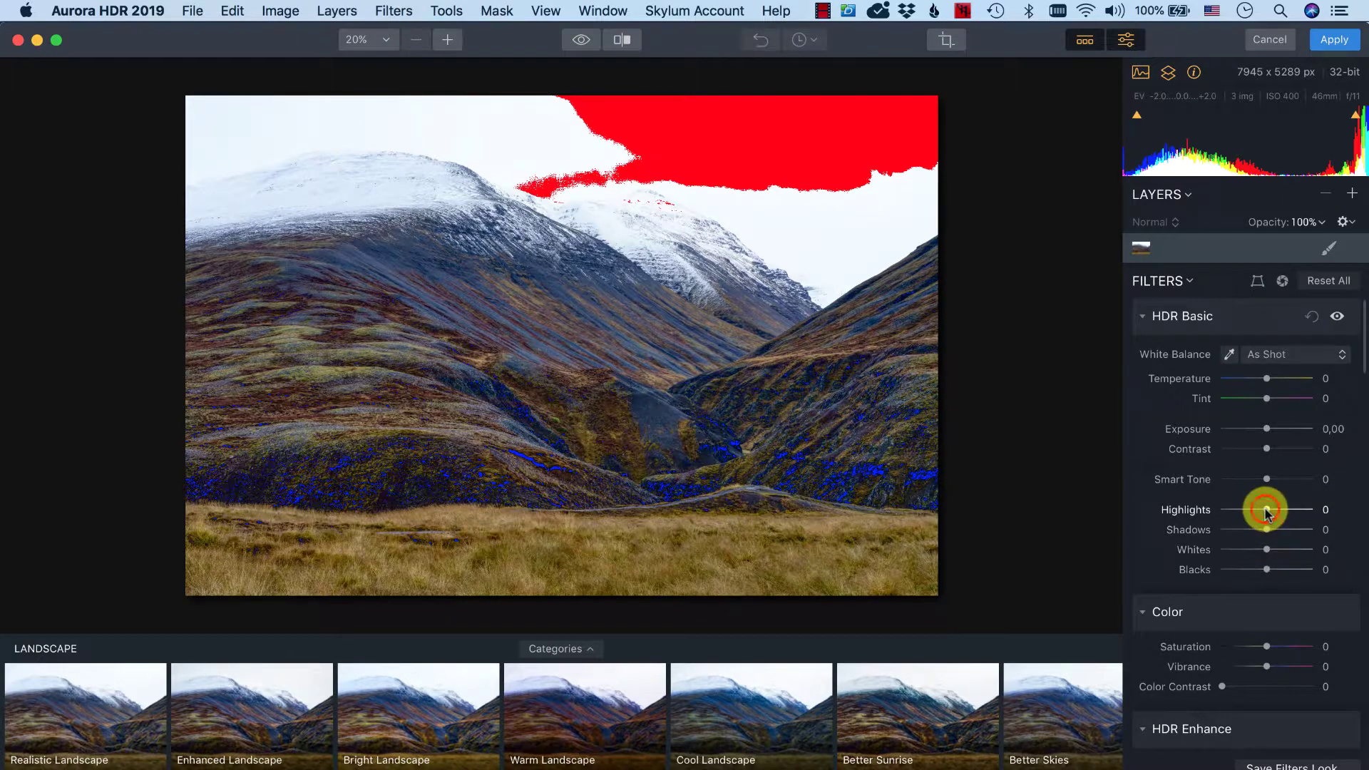
left_click_drag(1267, 512, 1239, 510)
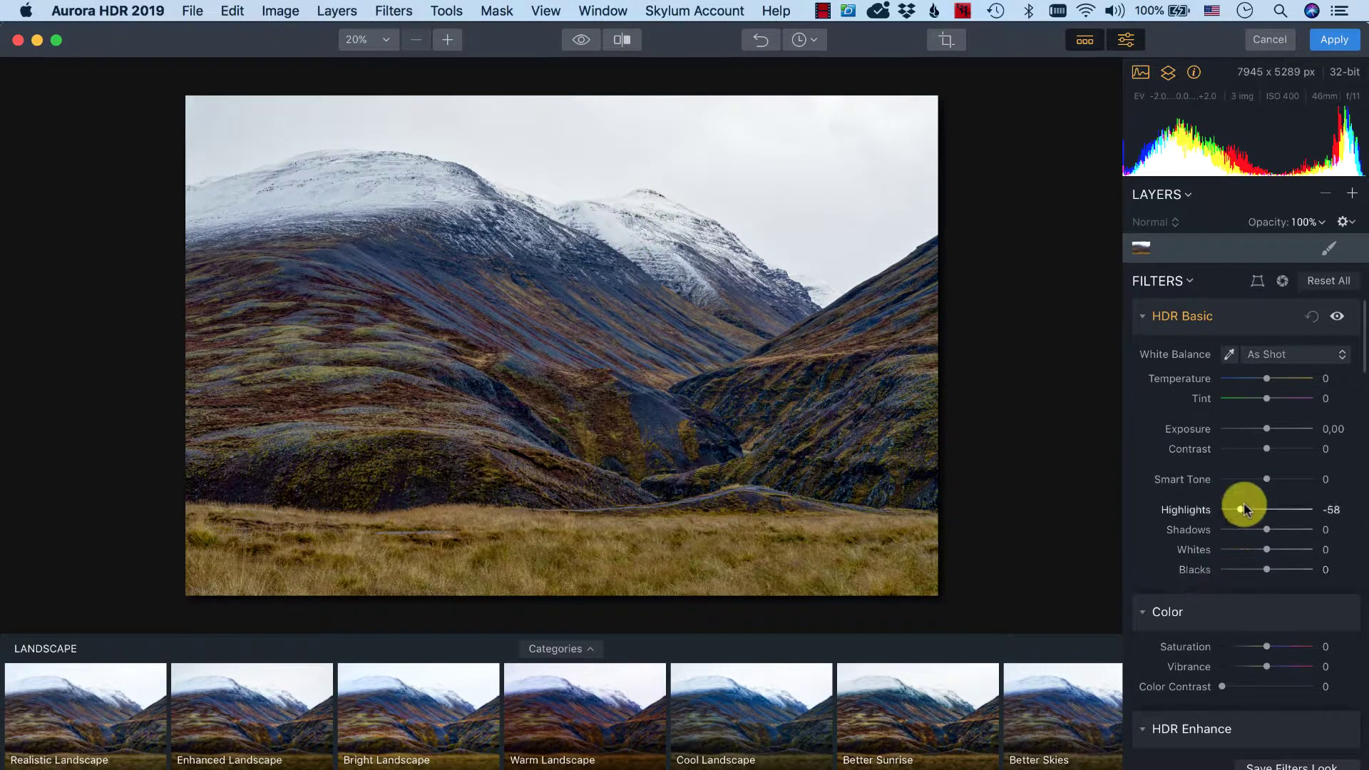
double_click(1238, 511)
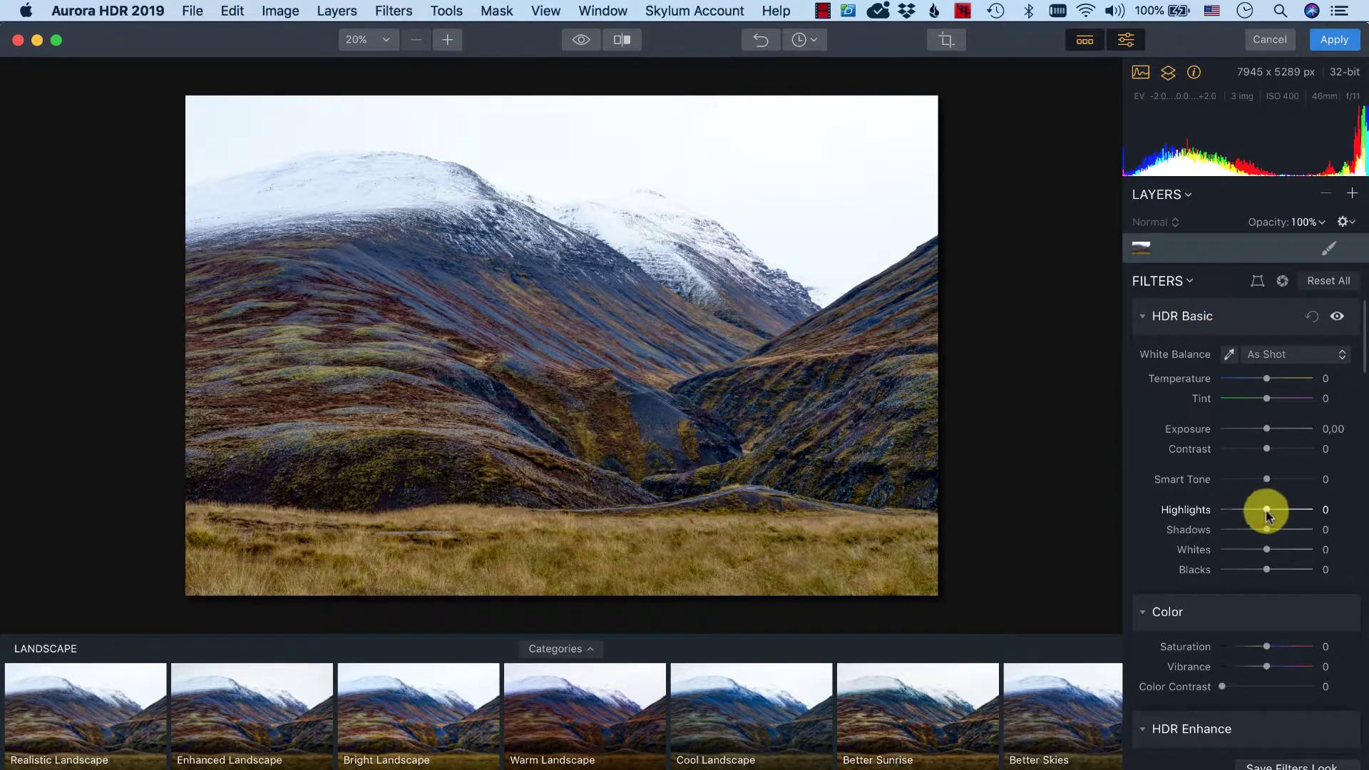
mouse_move(1267, 510)
left_mouse_down()
mouse_move(1227, 522)
mouse_move(1246, 511)
left_mouse_up()
Toggle the clipping warnings on and off to check blown sky and crushed shadows
key("super+shift+j")
key("super+shift+j")
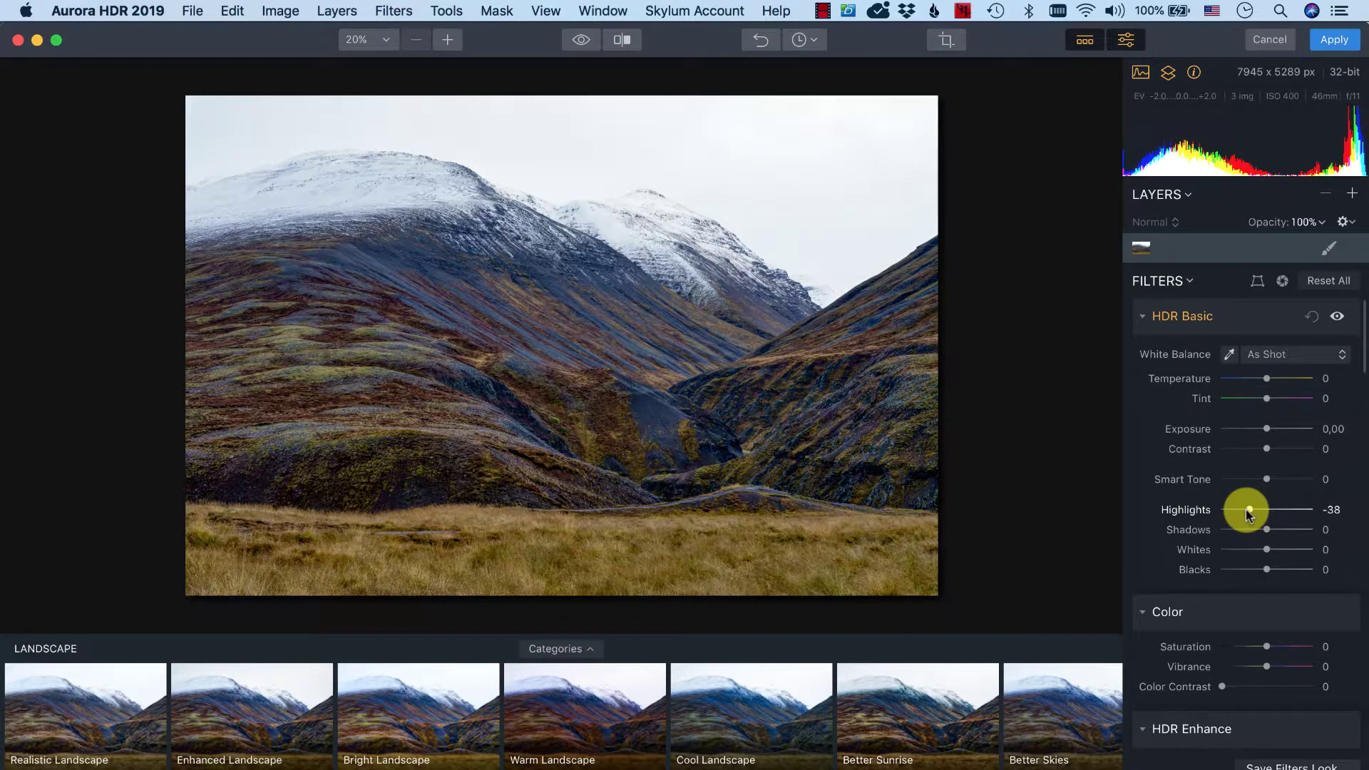
key("super+shift+j")
key("super+shift+j")
key("super+shift+j")
key("super+shift+j")
key("super+shift+j")
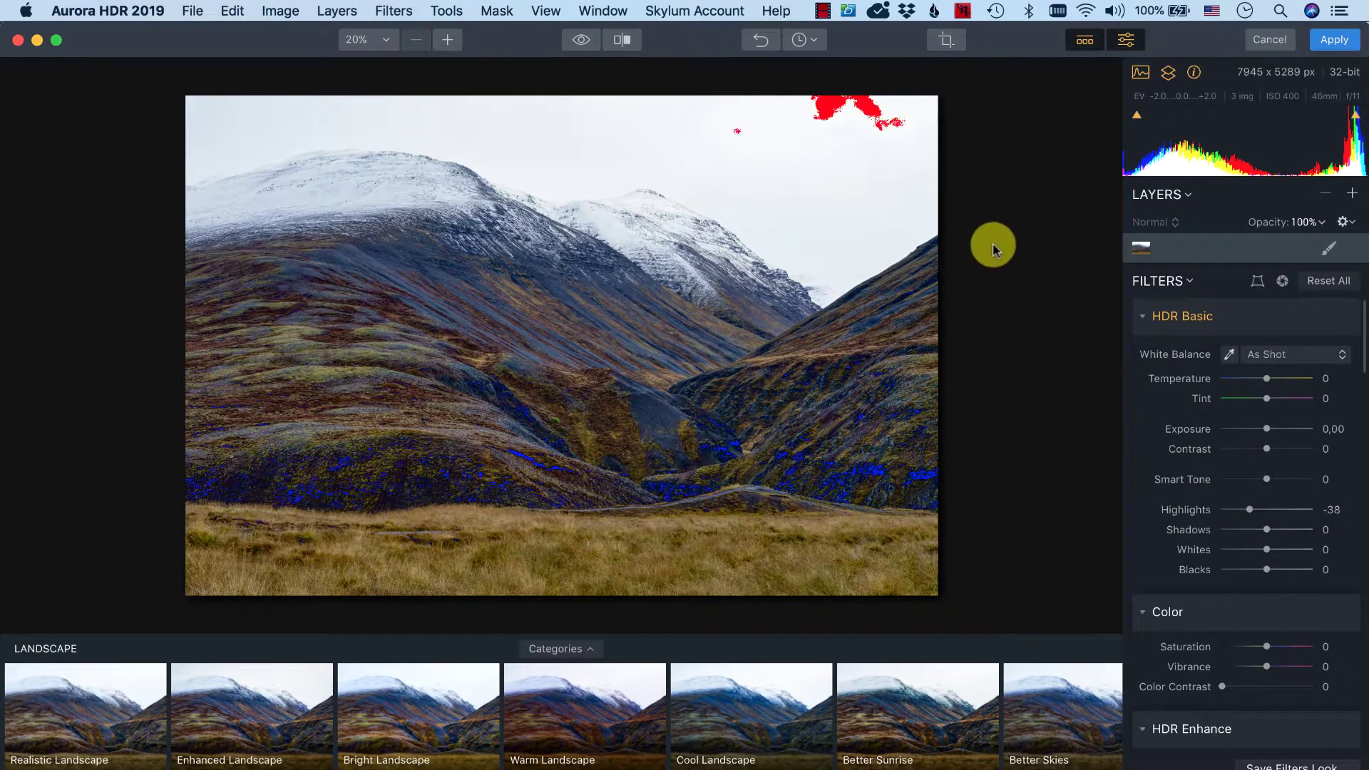
key("super+shift+j")
key("super+shift+j")
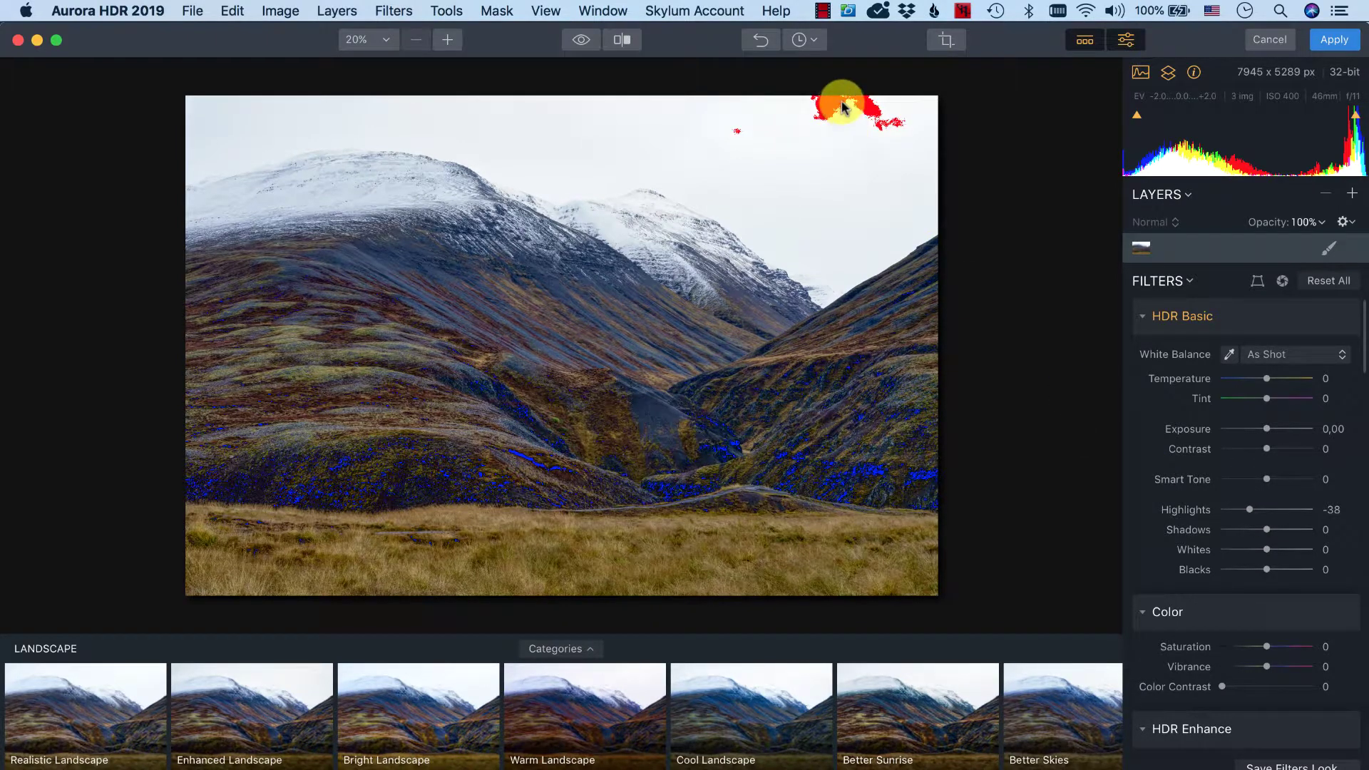
key("super+shift+j")
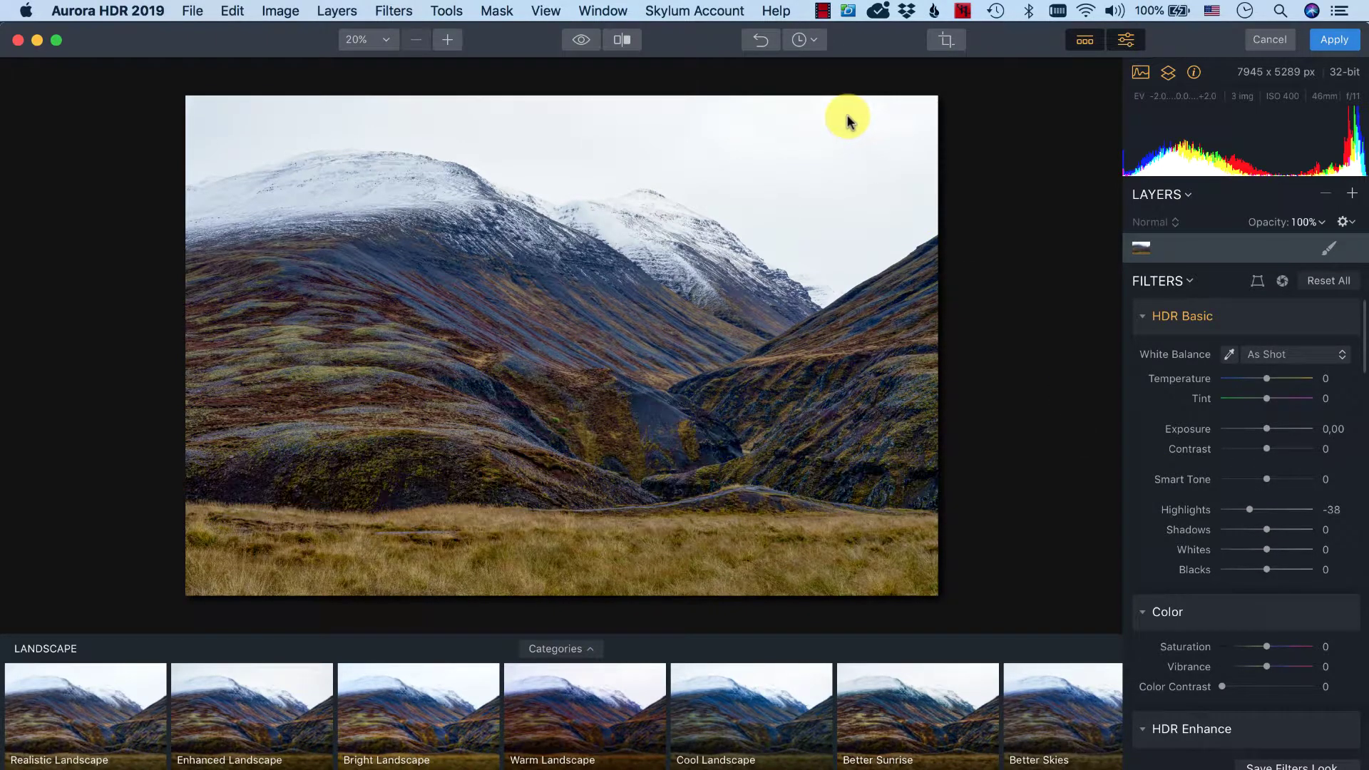
key("super+shift+j")
key("super+shift+j")
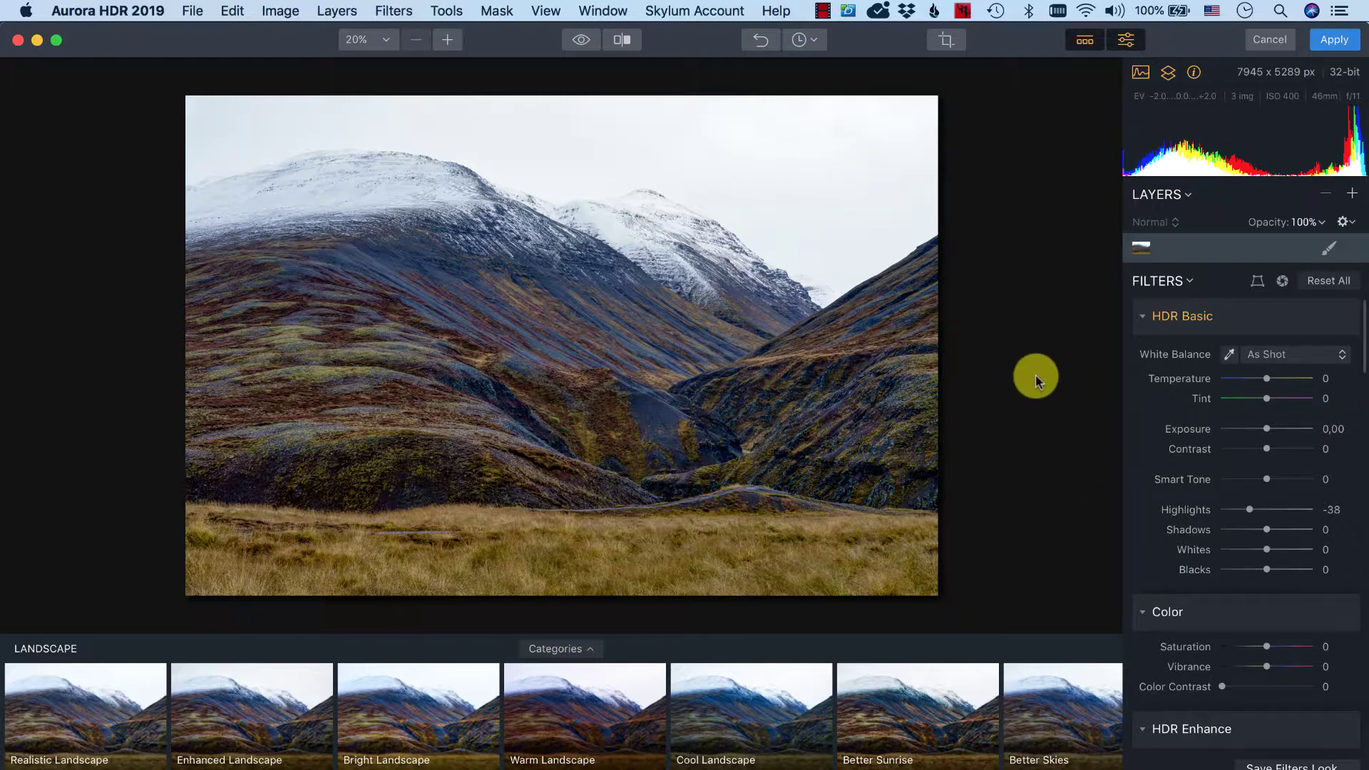
key("super+shift+j")
key("super+shift+j")
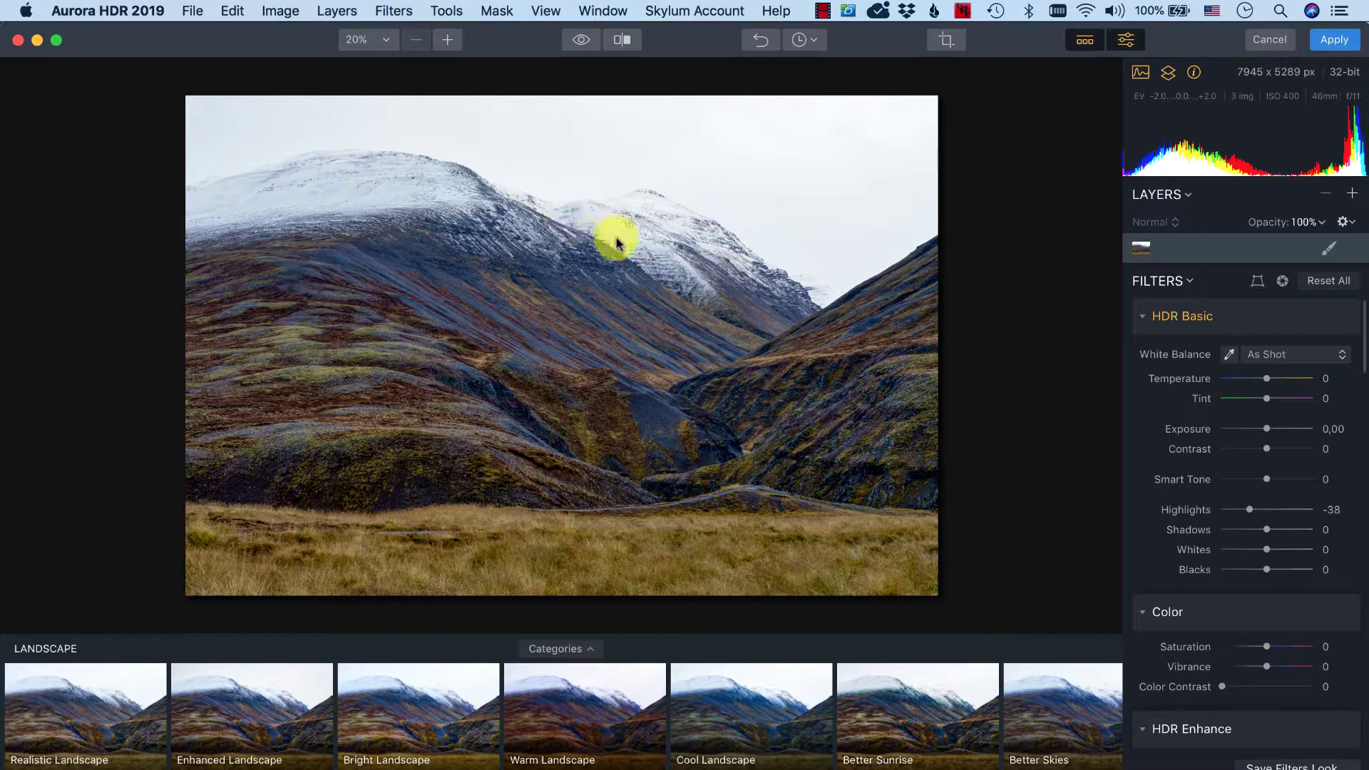
key("super+shift+j")
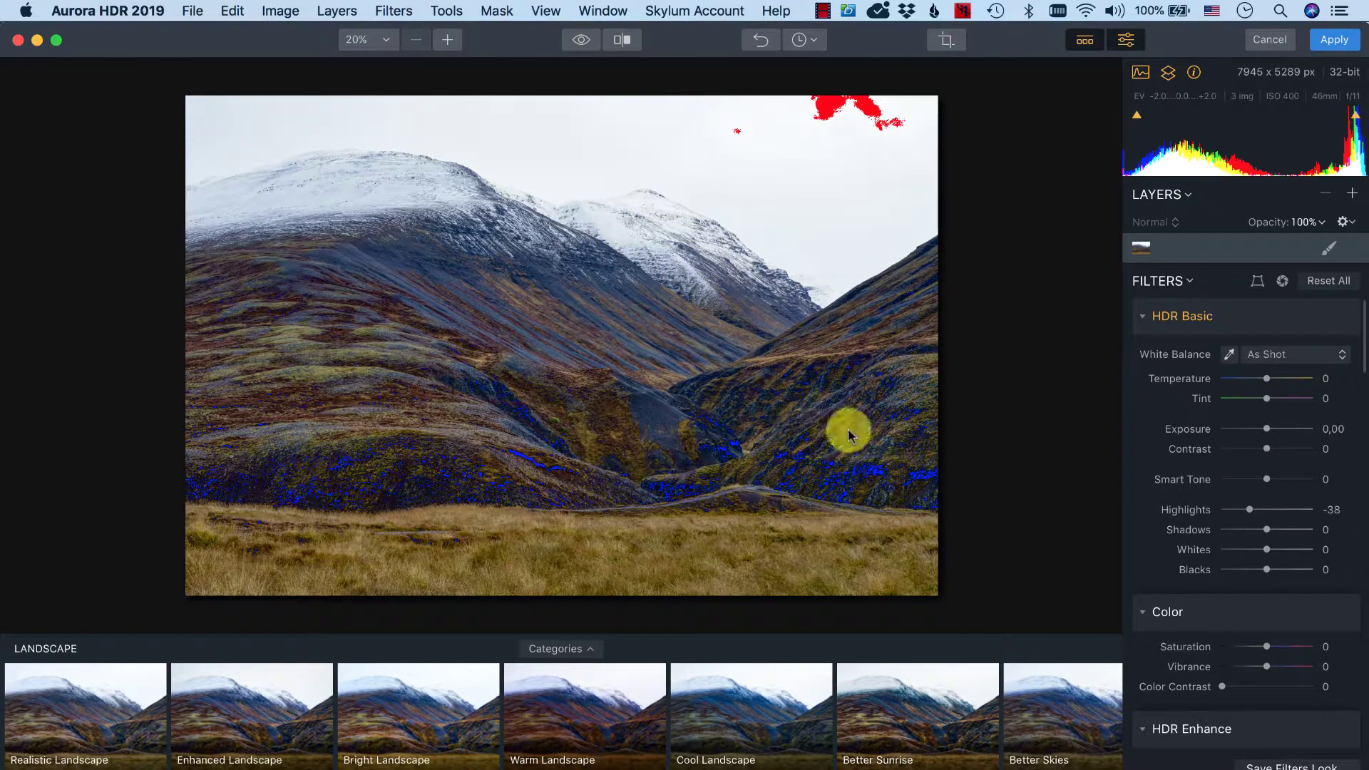
key("super+shift+j")
Raise Shadows to 31 to brighten the darker slopes
key("super+shift+j")
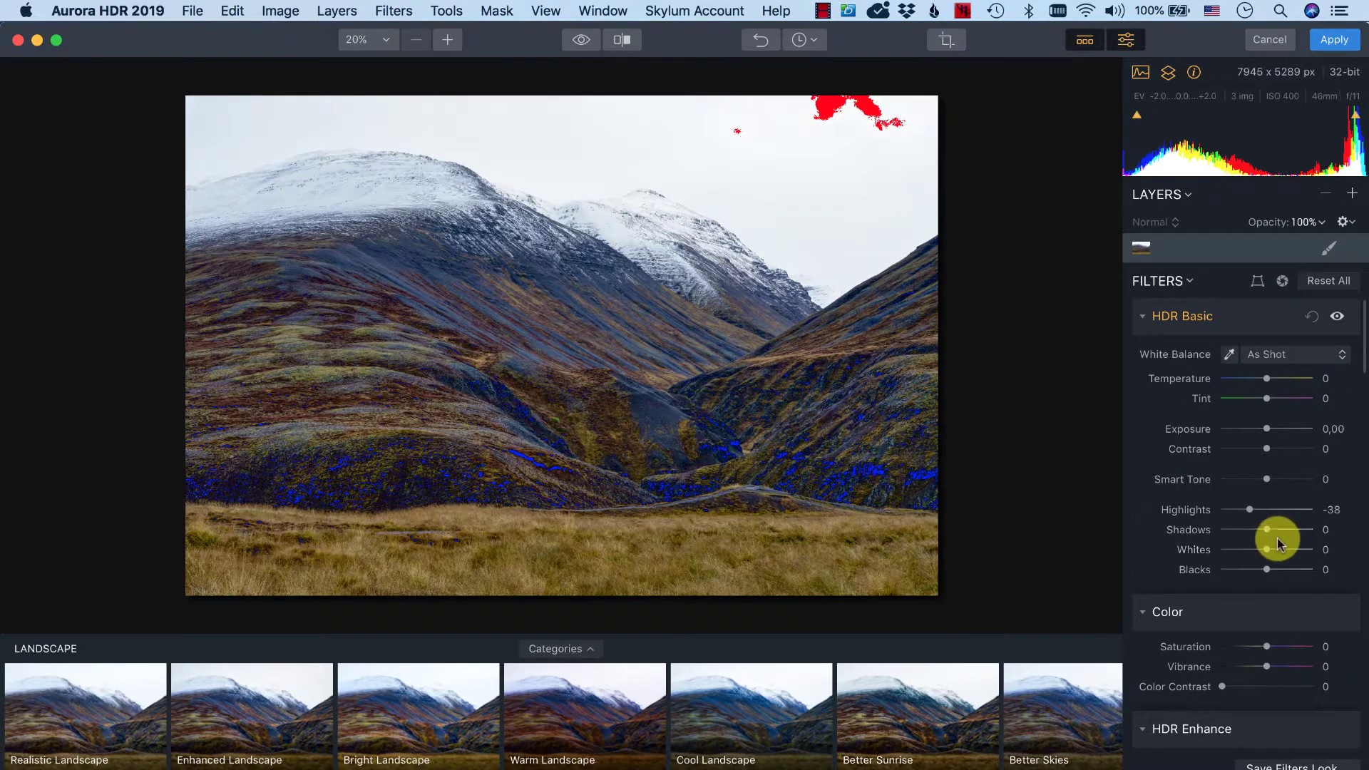
key("super+shift+j")
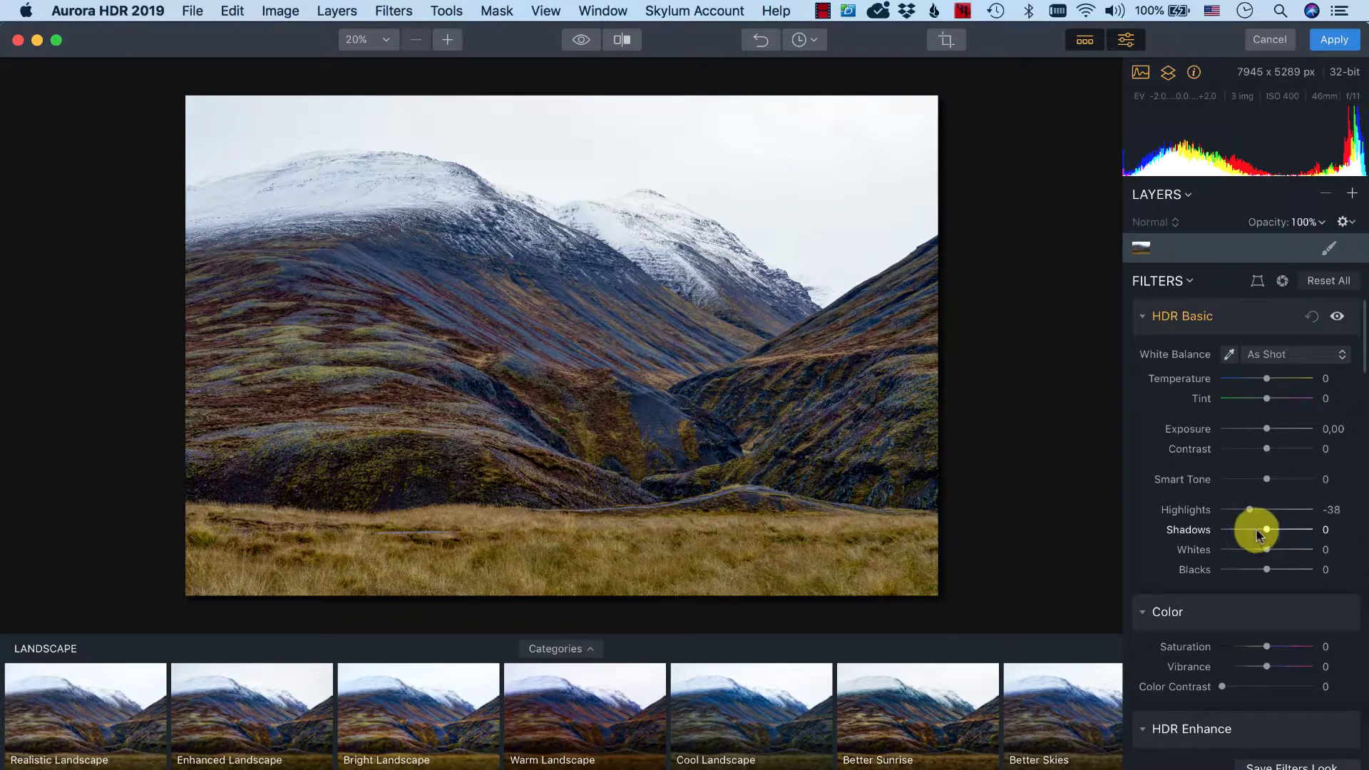
left_click_drag(1265, 531, 1320, 526)
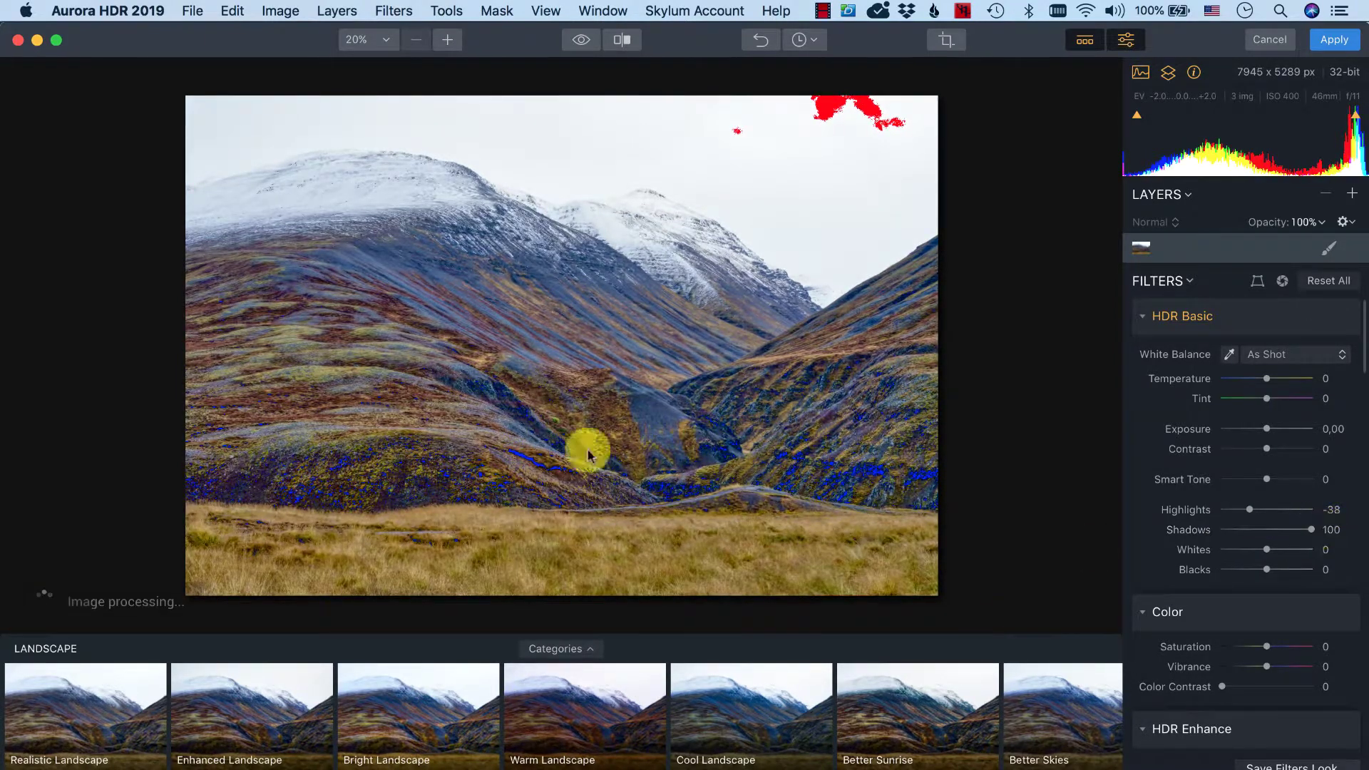
left_click_drag(1310, 529, 1281, 531)
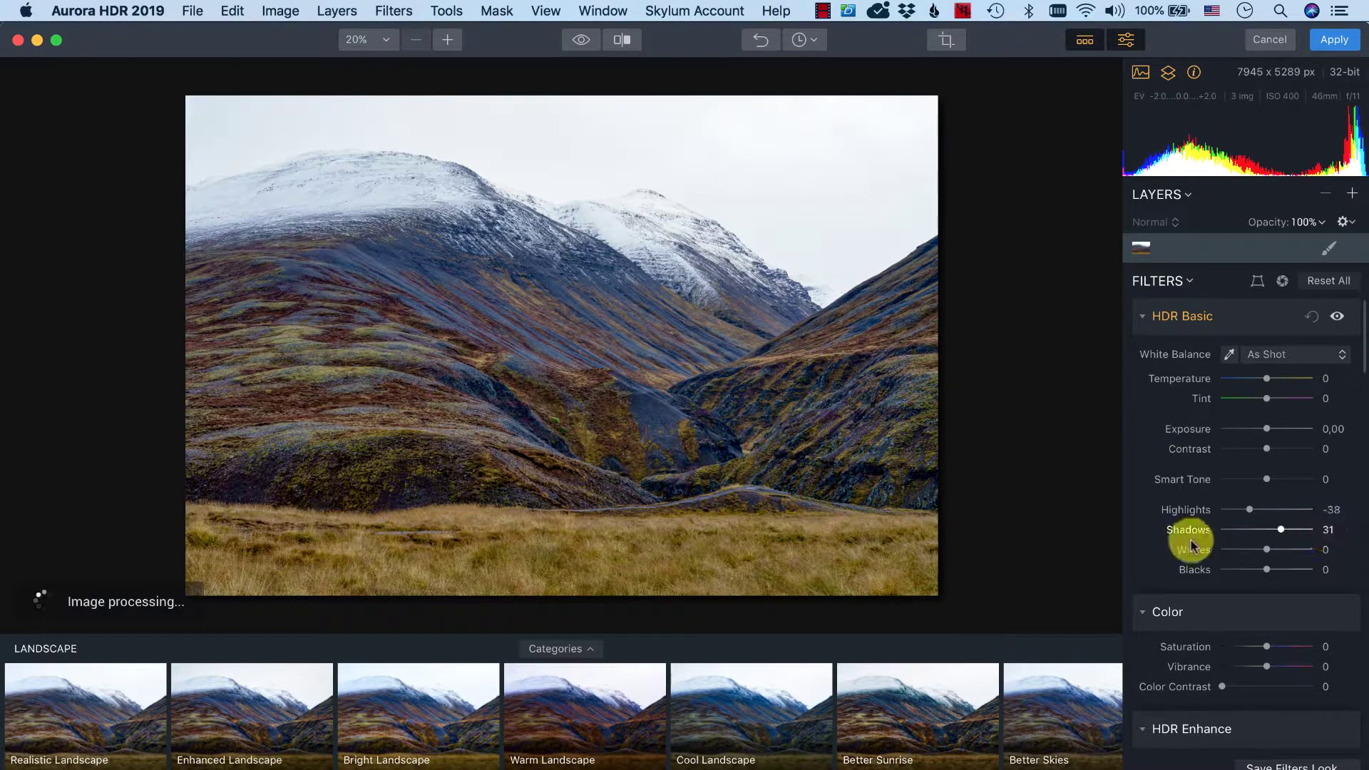
scroll(418, 476, "up", 5)
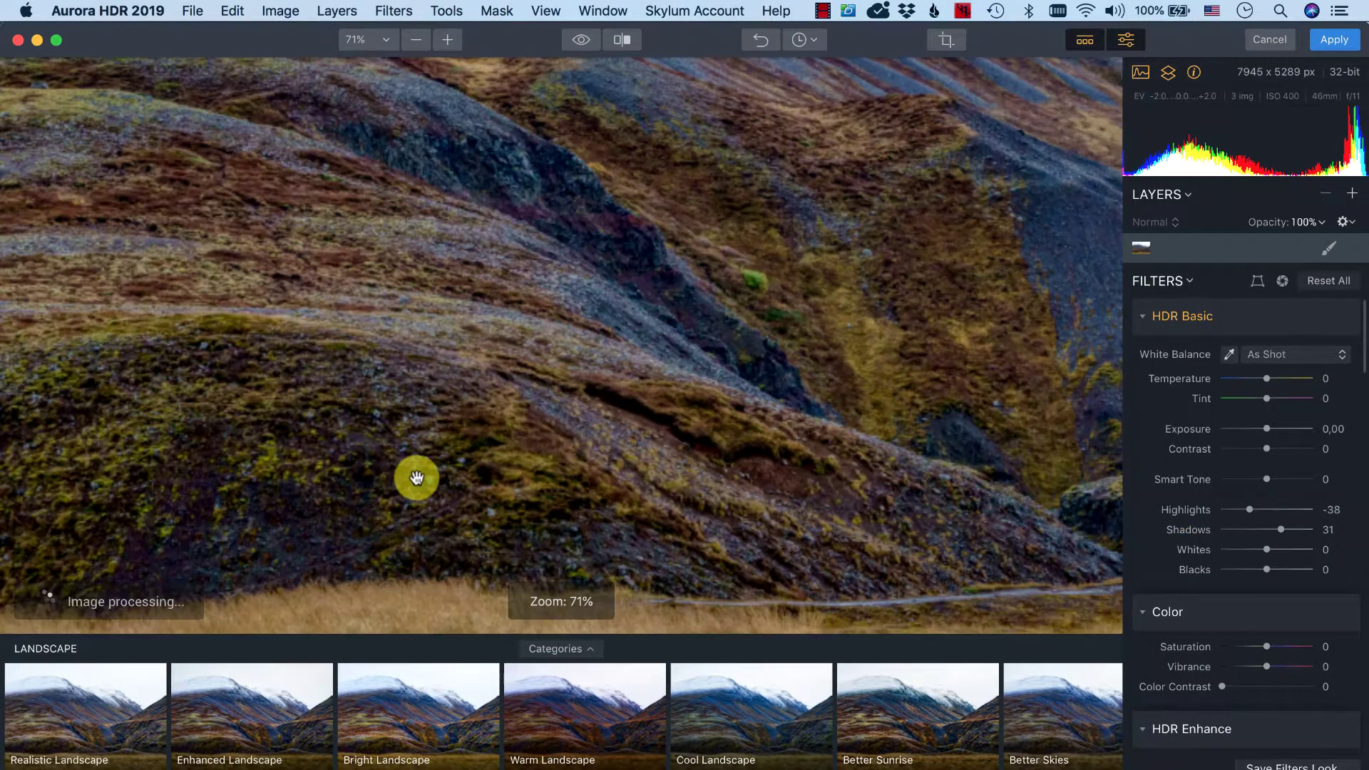
scroll(419, 477, "down", 1)
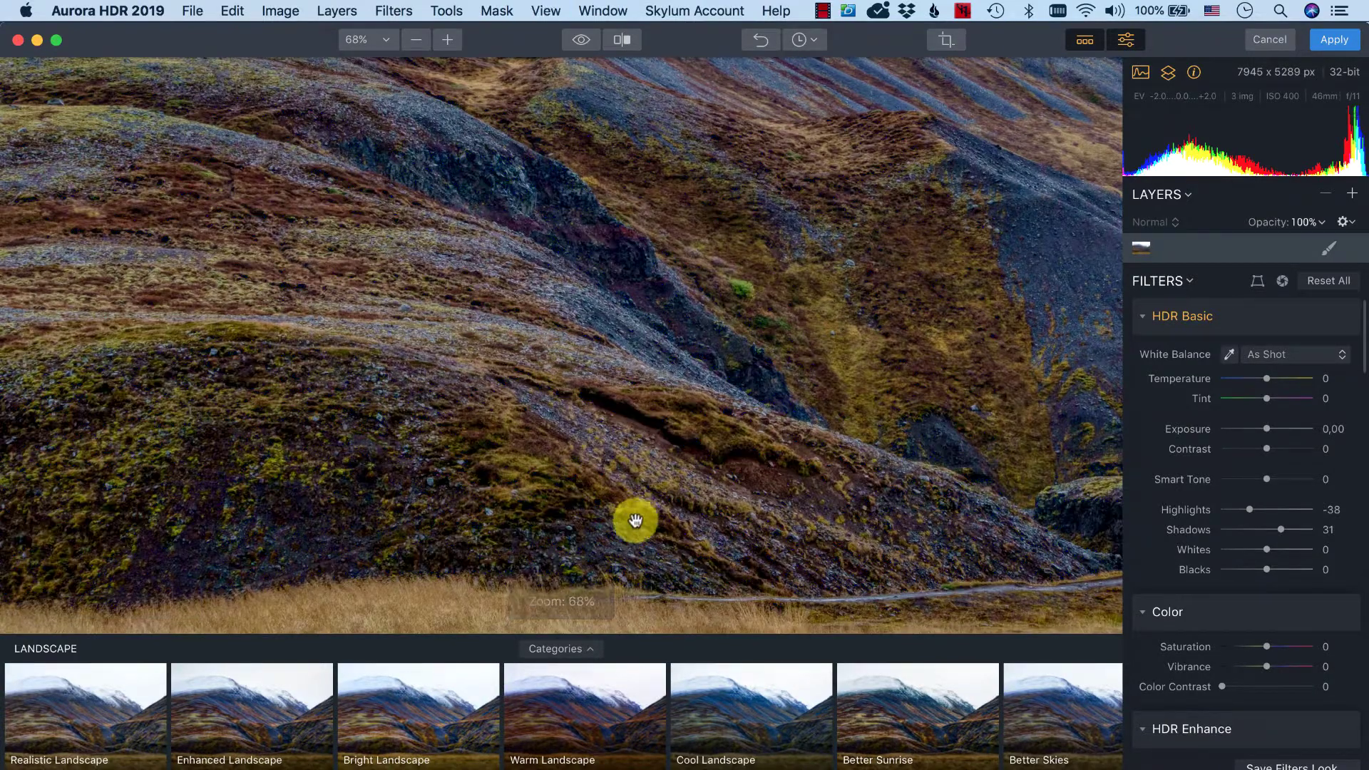
Zoom out to fit the whole photo and turn on highlight and shadow clipping warnings
key("super+minus")
key("super+minus")
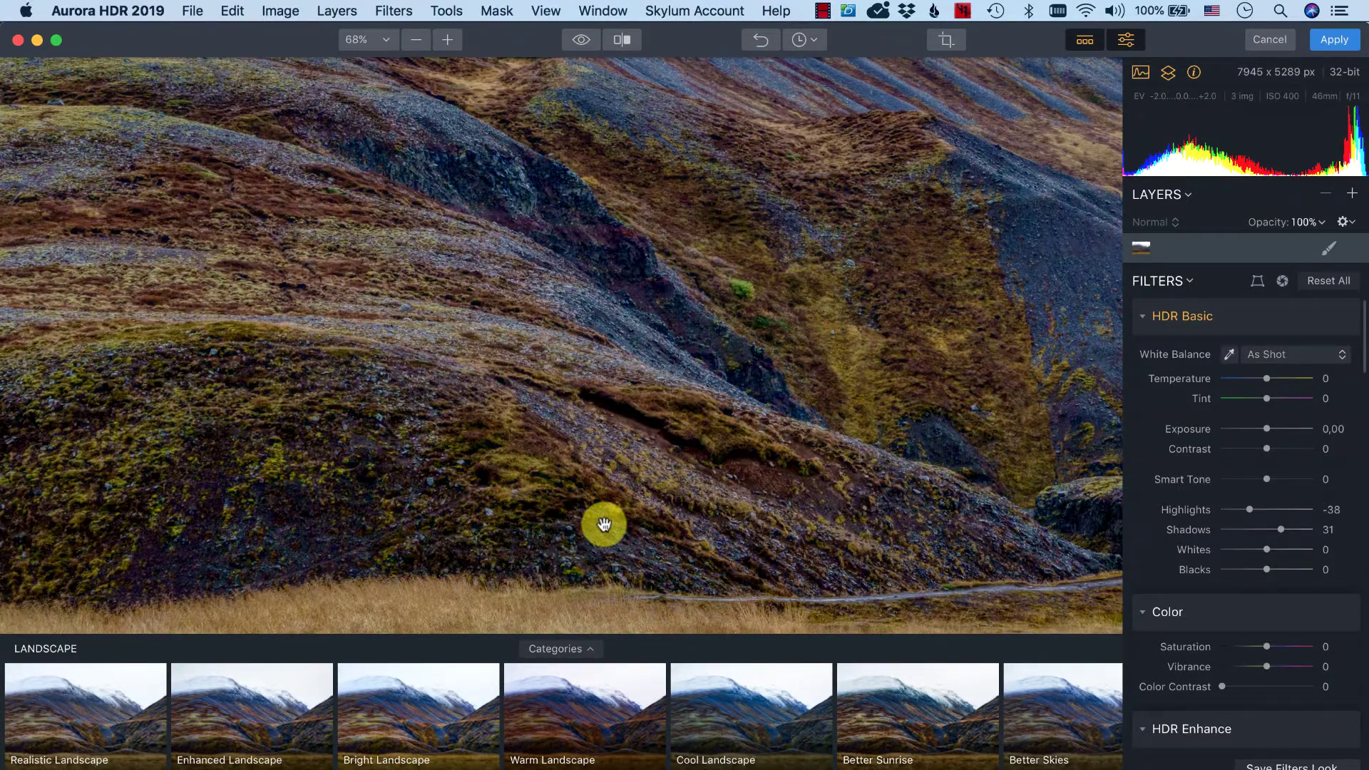
key("super+minus")
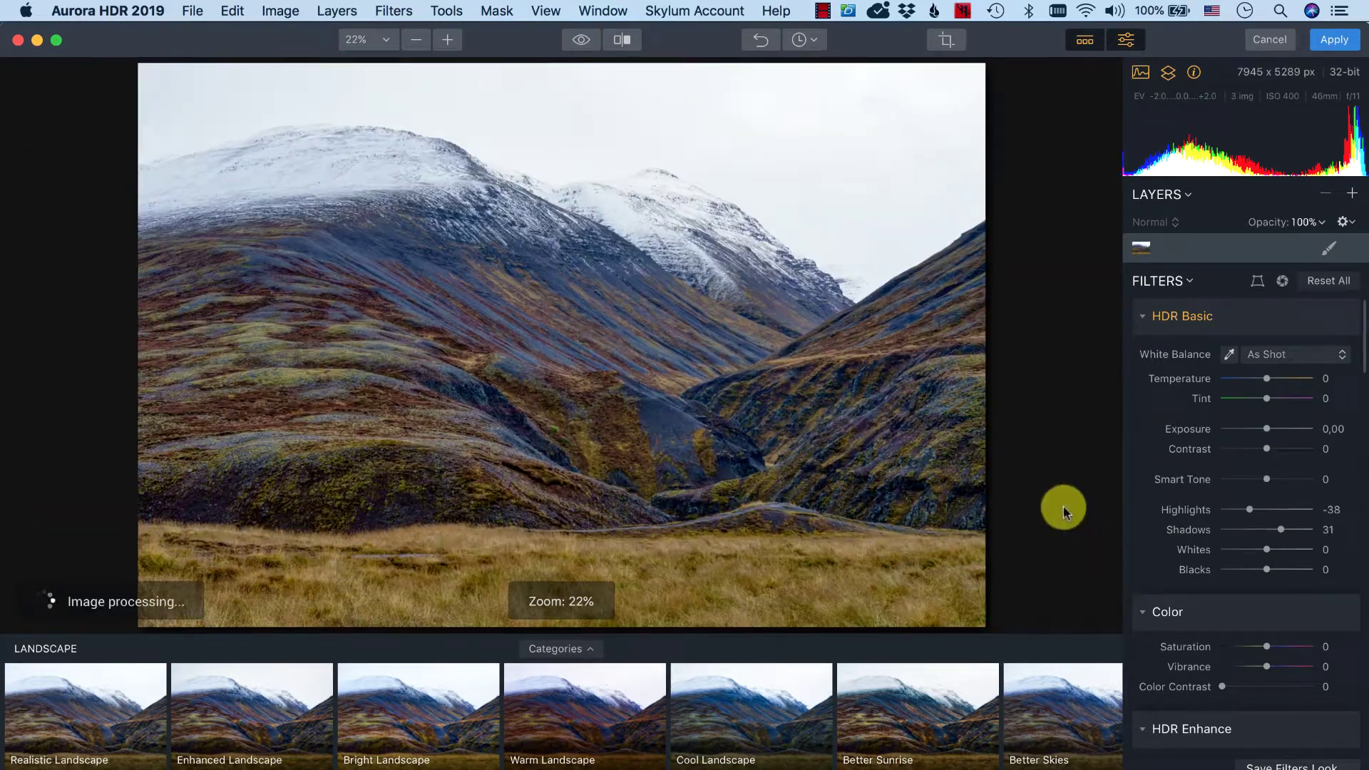
scroll(1151, 529, "down", 1)
key("super+shift+h")
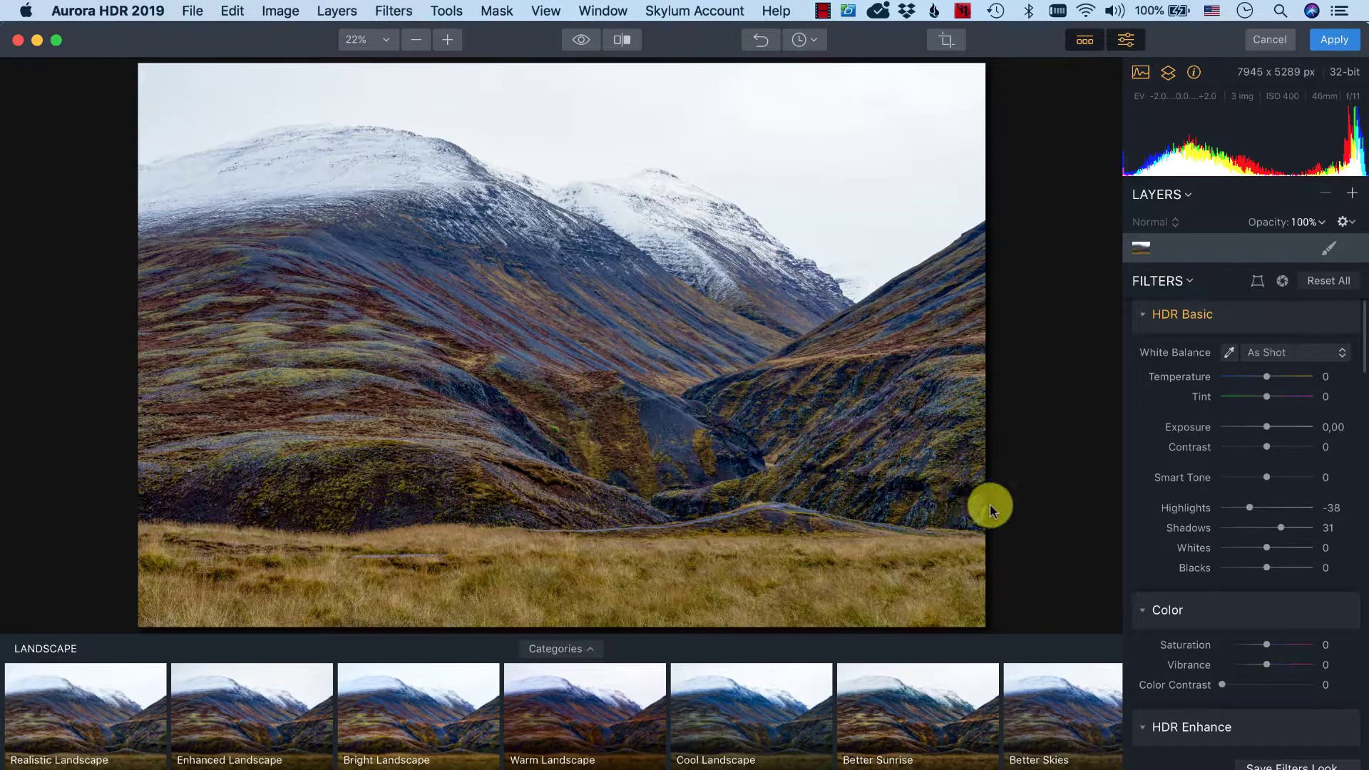
scroll(1170, 548, "down", 2)
scroll(1169, 549, "down", 1)
key("super+shift+h")
Try lifting Blacks while watching clipping, leaving it at 0
mouse_move(1261, 550)
left_mouse_down()
mouse_move(1308, 547)
mouse_move(1266, 549)
left_mouse_up()
scroll(1183, 547, "down", 1)
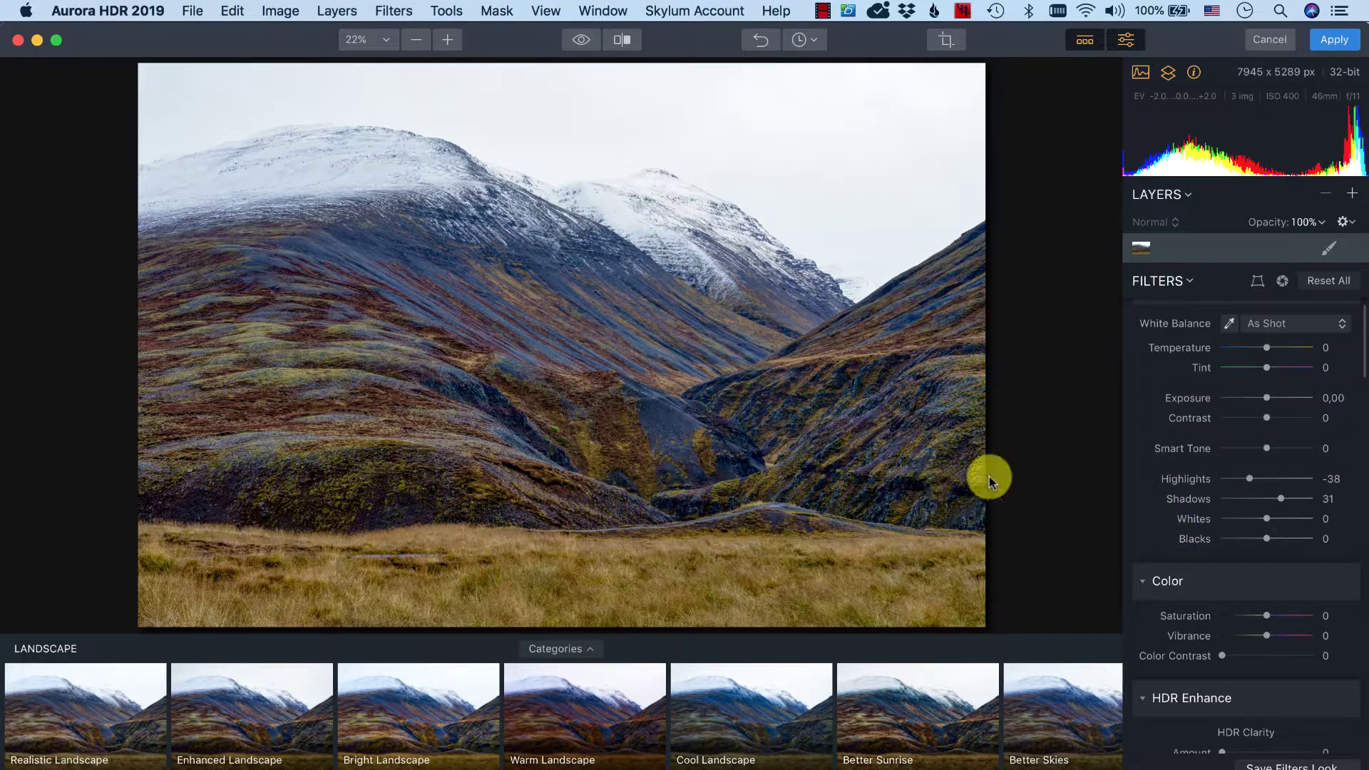
scroll(891, 478, "up", 1)
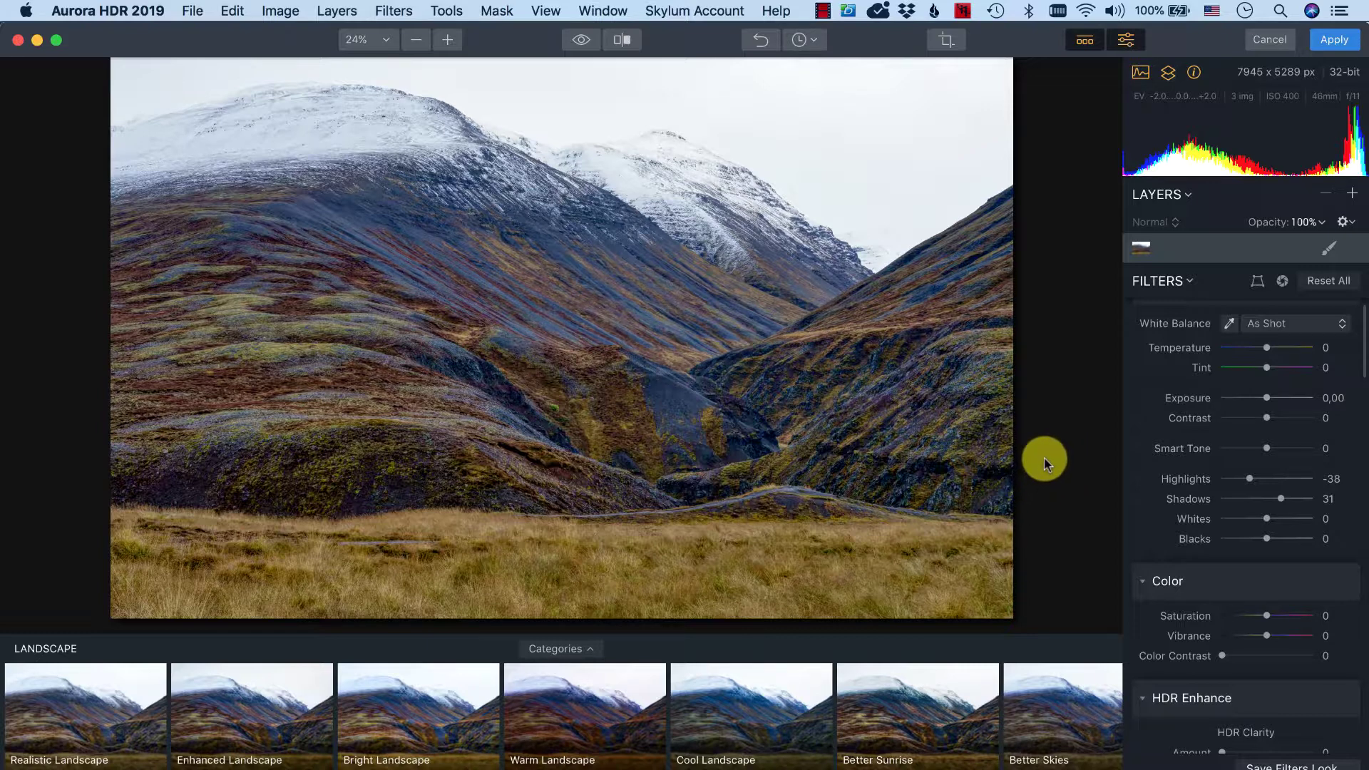
Hide the Landscape presets strip and zoom the photo to 25%
key("super+minus")
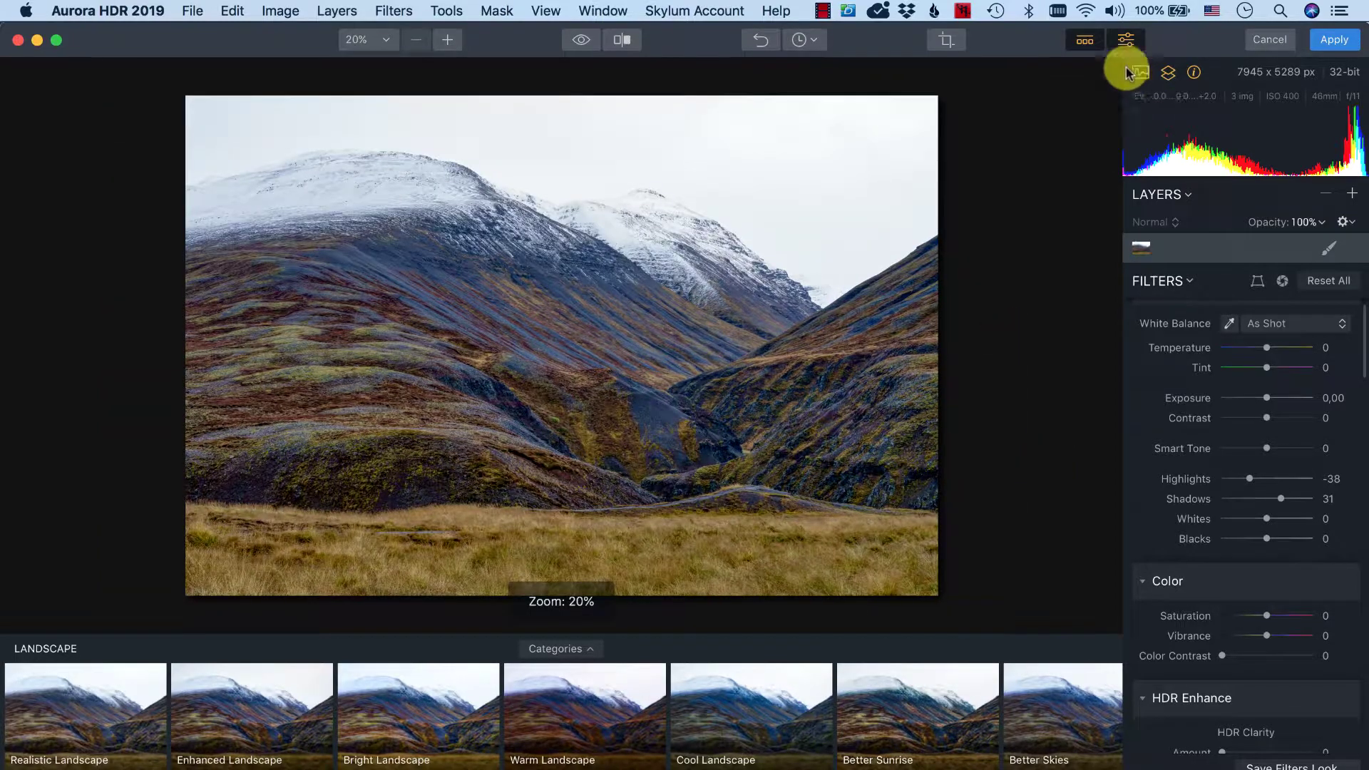
left_click(1084, 39)
key("super+equal")
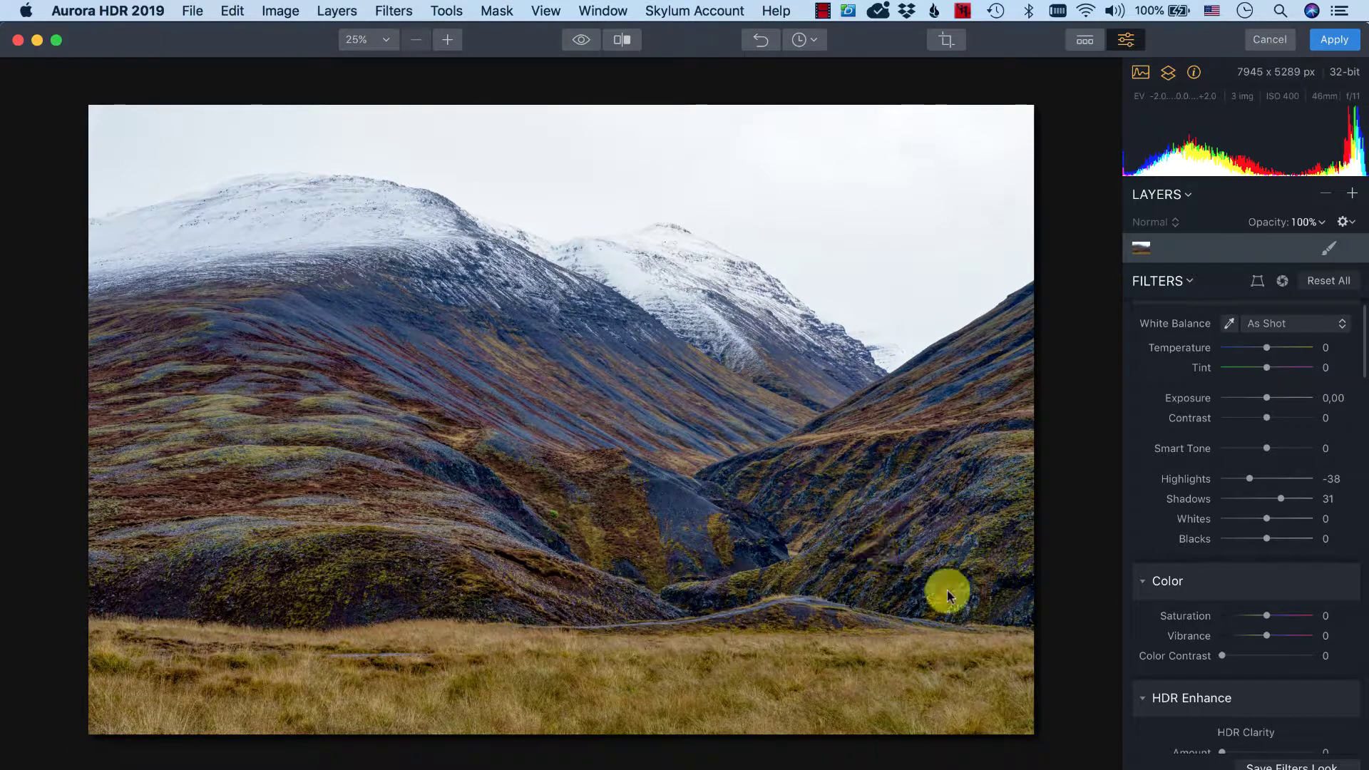
scroll(1145, 504, "down", 3)
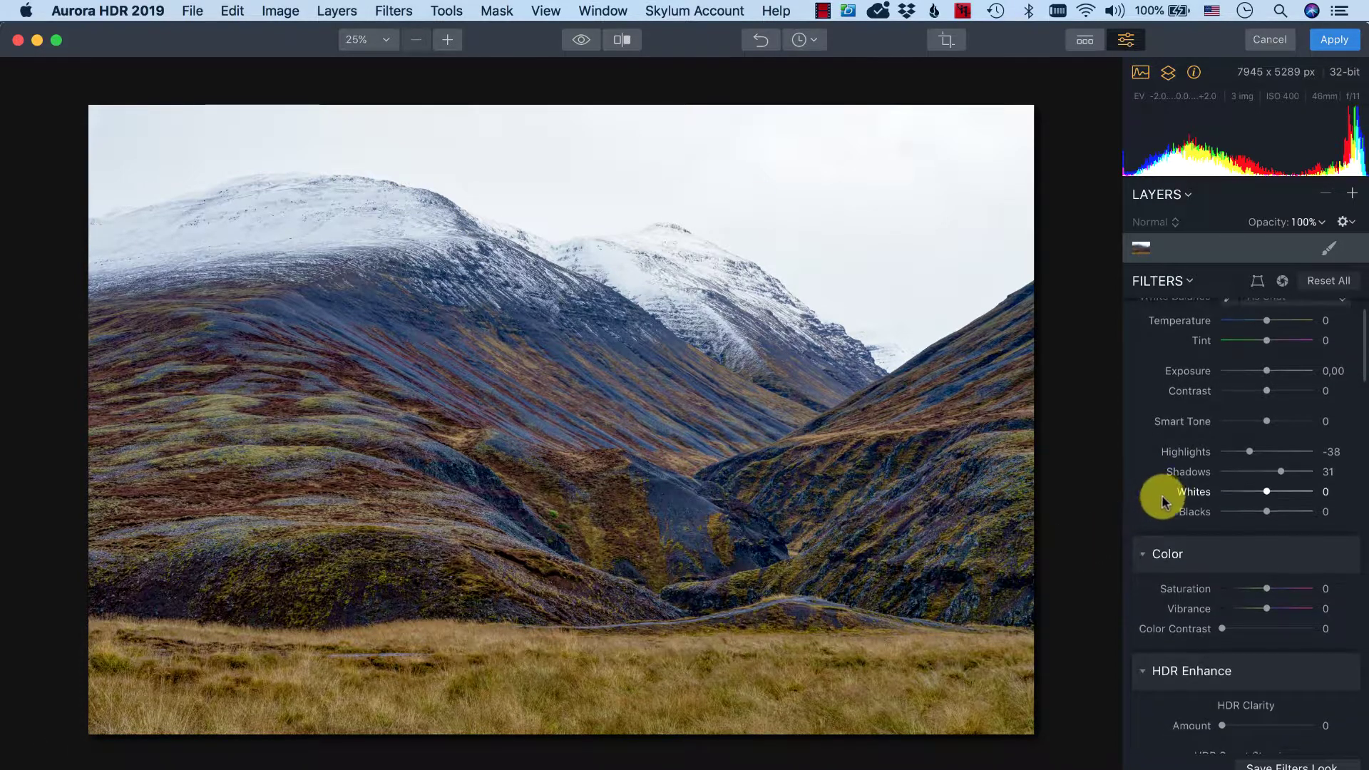
scroll(1166, 501, "down", 3)
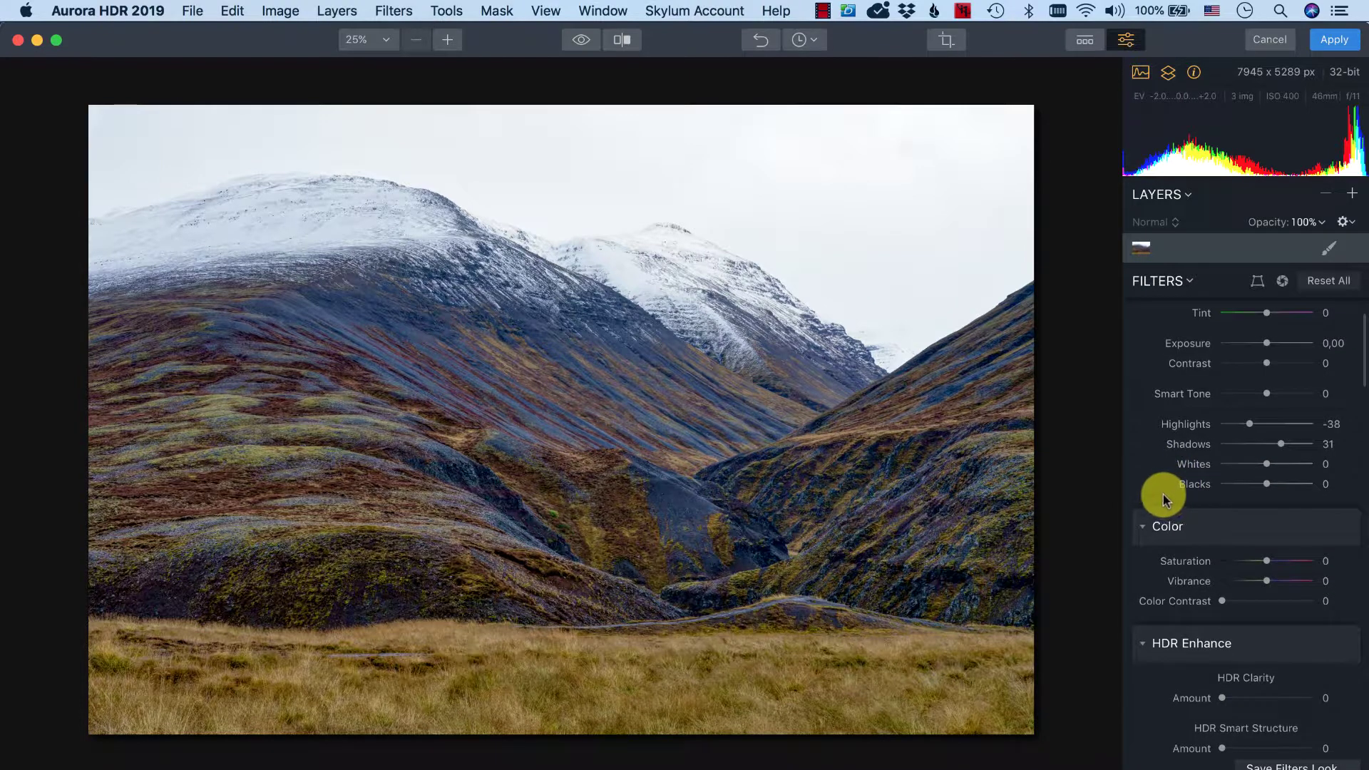
scroll(1160, 499, "down", 1)
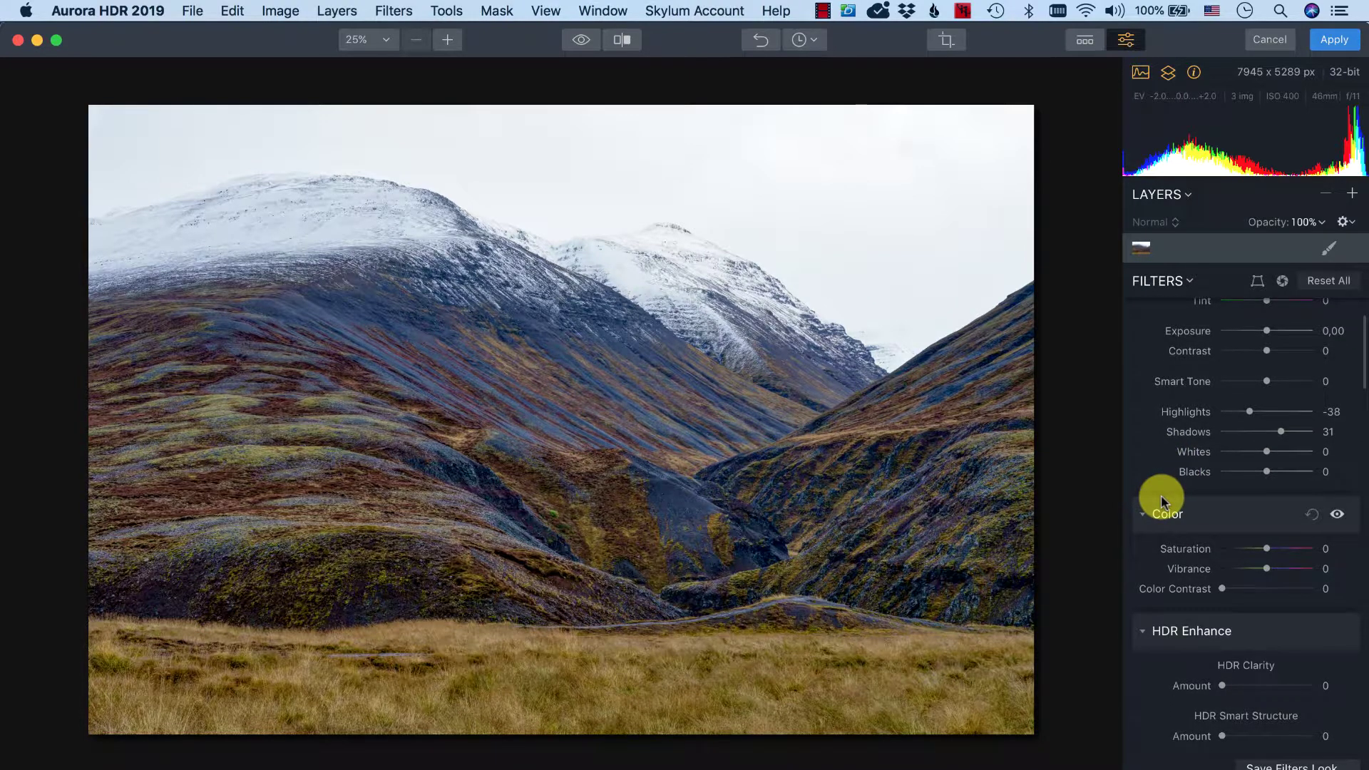
scroll(1160, 496, "down", 1)
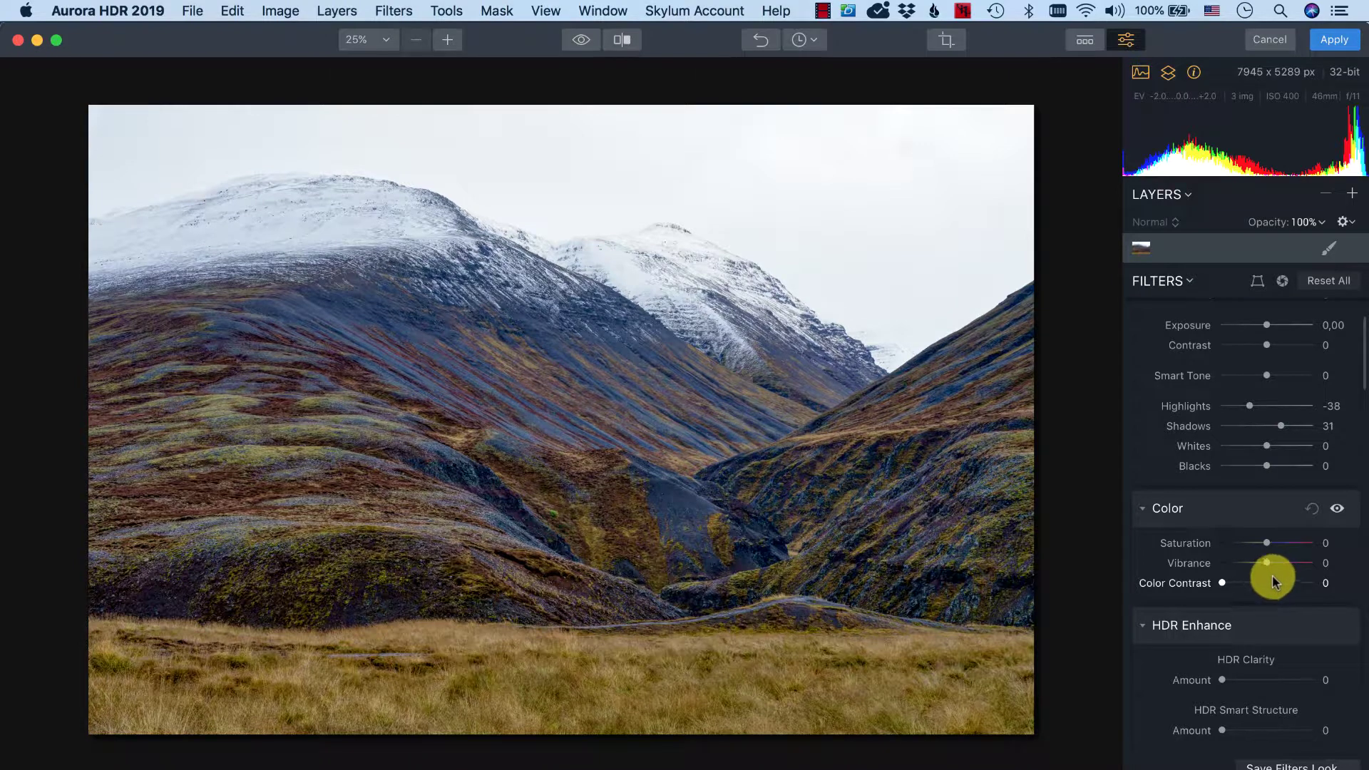
Set Saturation 3, Vibrance 6 and Color Contrast 10, then compare the Color filter off and on
mouse_move(1269, 562)
left_mouse_down()
mouse_move(1306, 562)
mouse_move(1264, 563)
mouse_move(1278, 563)
mouse_move(1268, 541)
mouse_move(1281, 543)
mouse_move(1263, 541)
mouse_move(1283, 546)
mouse_move(1269, 546)
left_mouse_up()
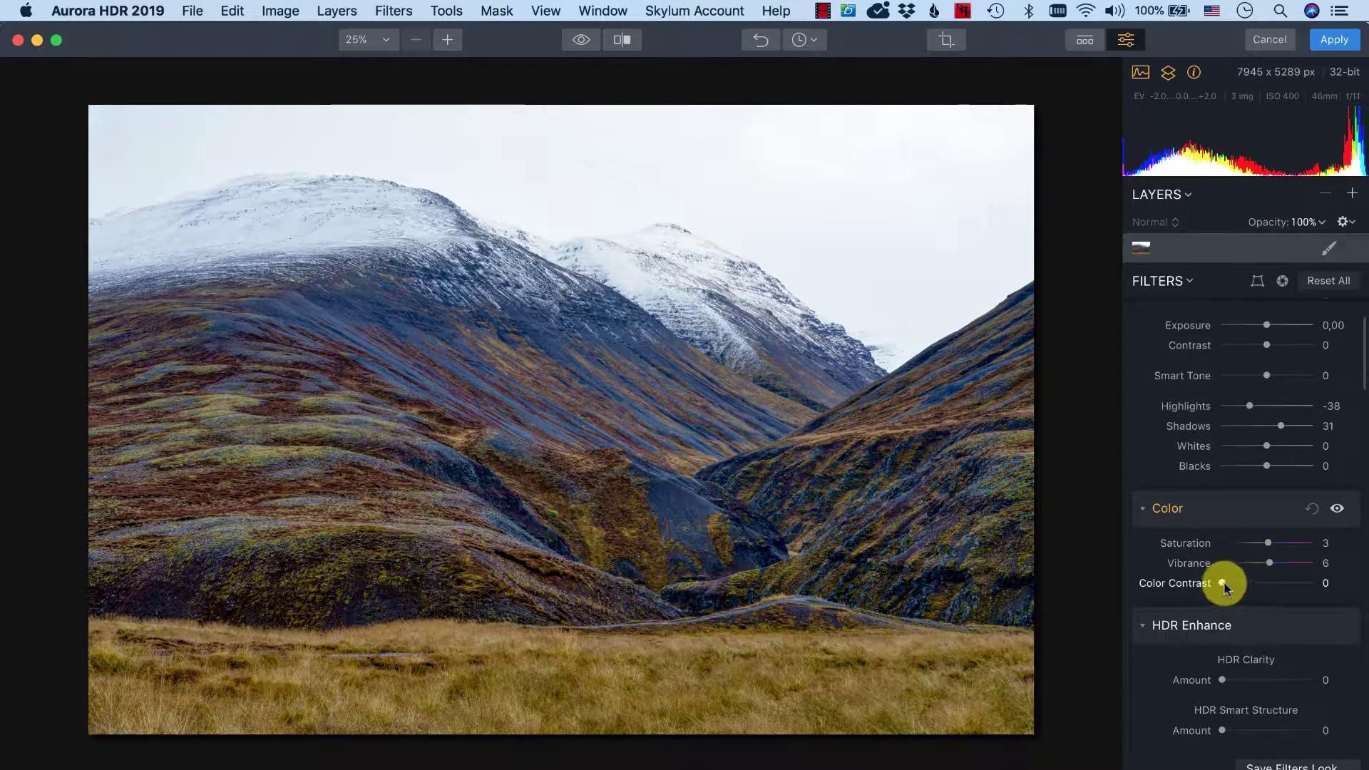
mouse_move(1221, 582)
left_mouse_down()
mouse_move(1262, 571)
mouse_move(1231, 584)
left_mouse_up()
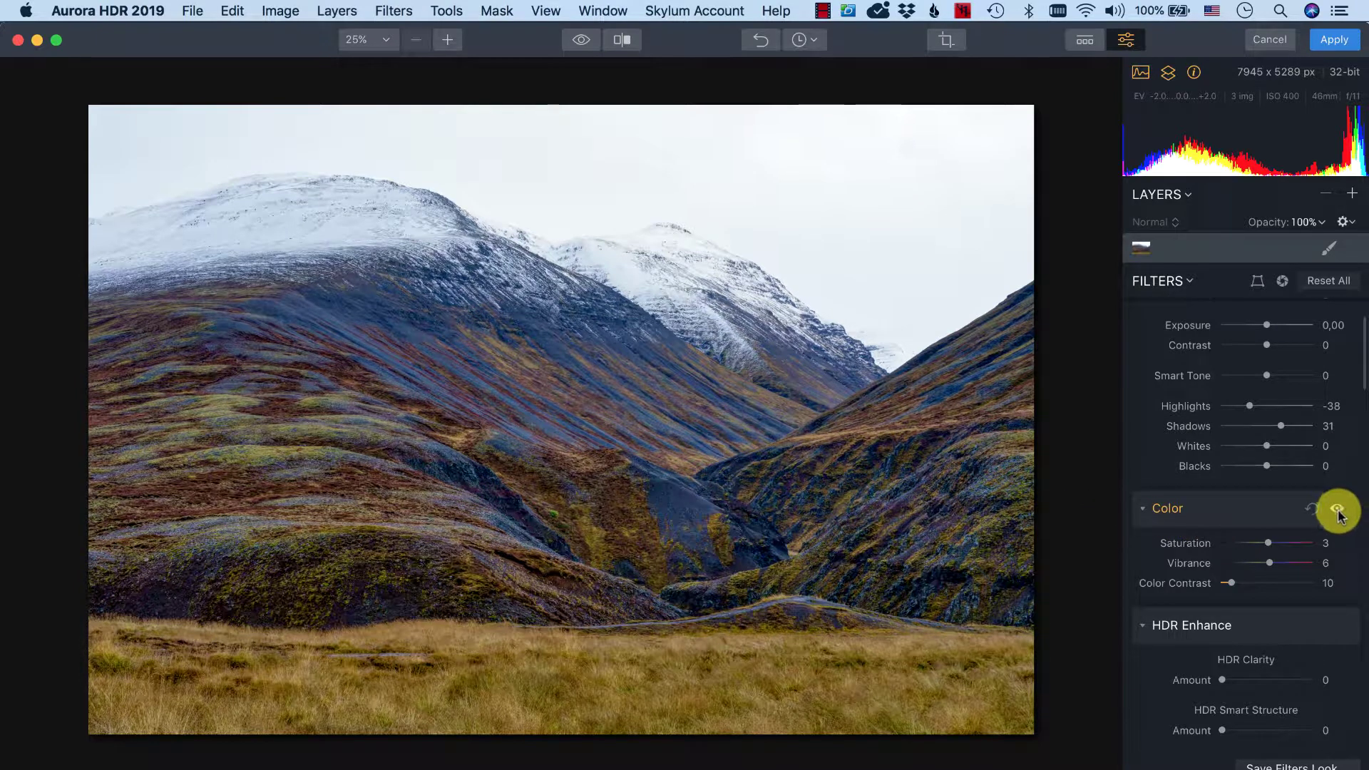
left_click(1336, 509)
left_click(1336, 509)
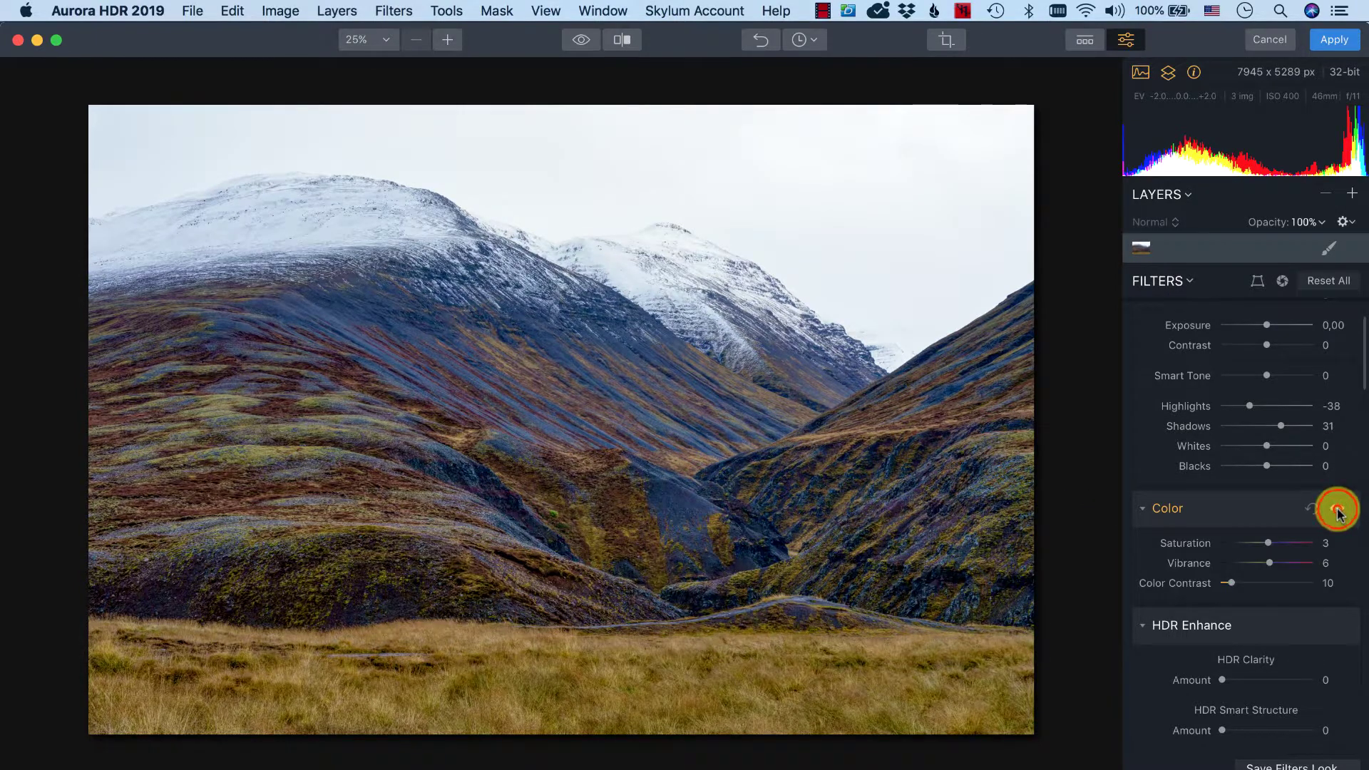
left_click(1336, 509)
left_click(1337, 509)
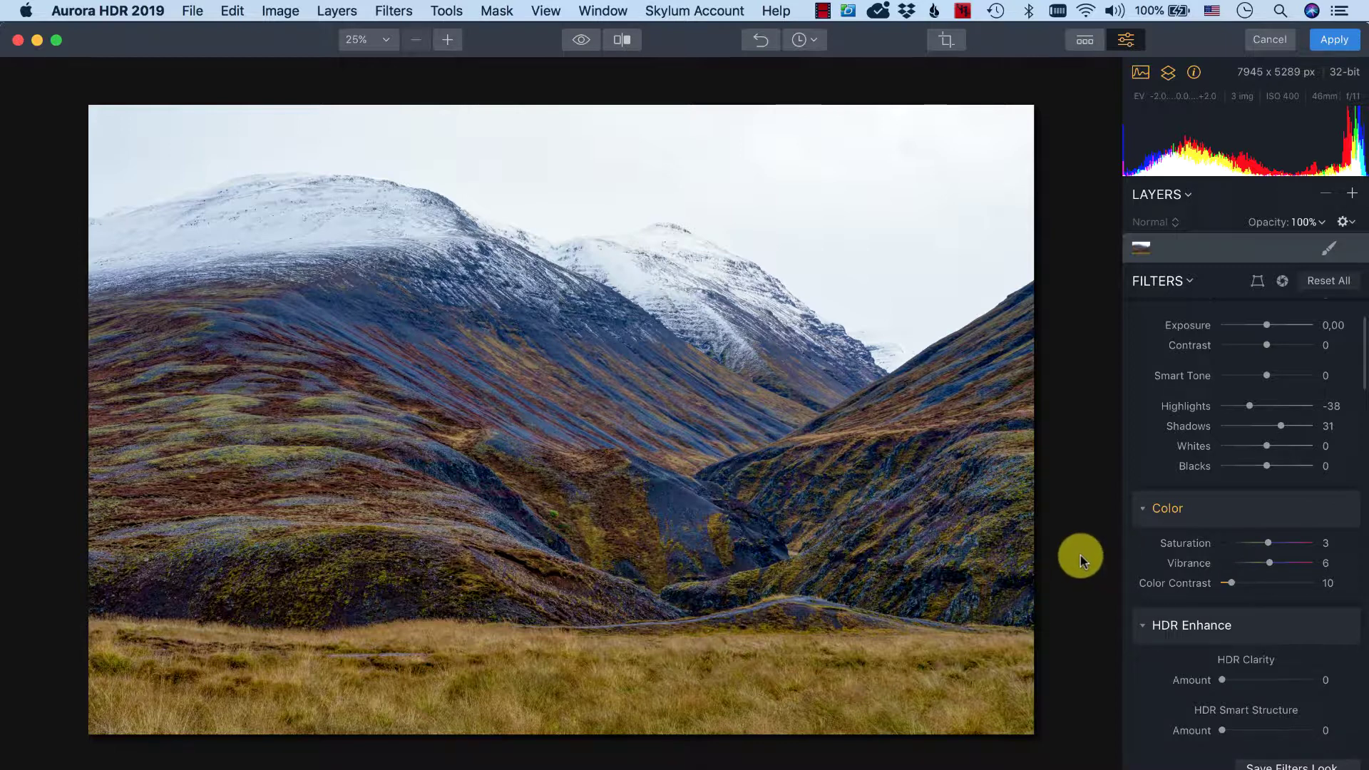
Raise HDR Smart Structure Amount to 14 and compare HDR Enhance off and on
scroll(1209, 577, "down", 3)
scroll(1189, 607, "down", 2)
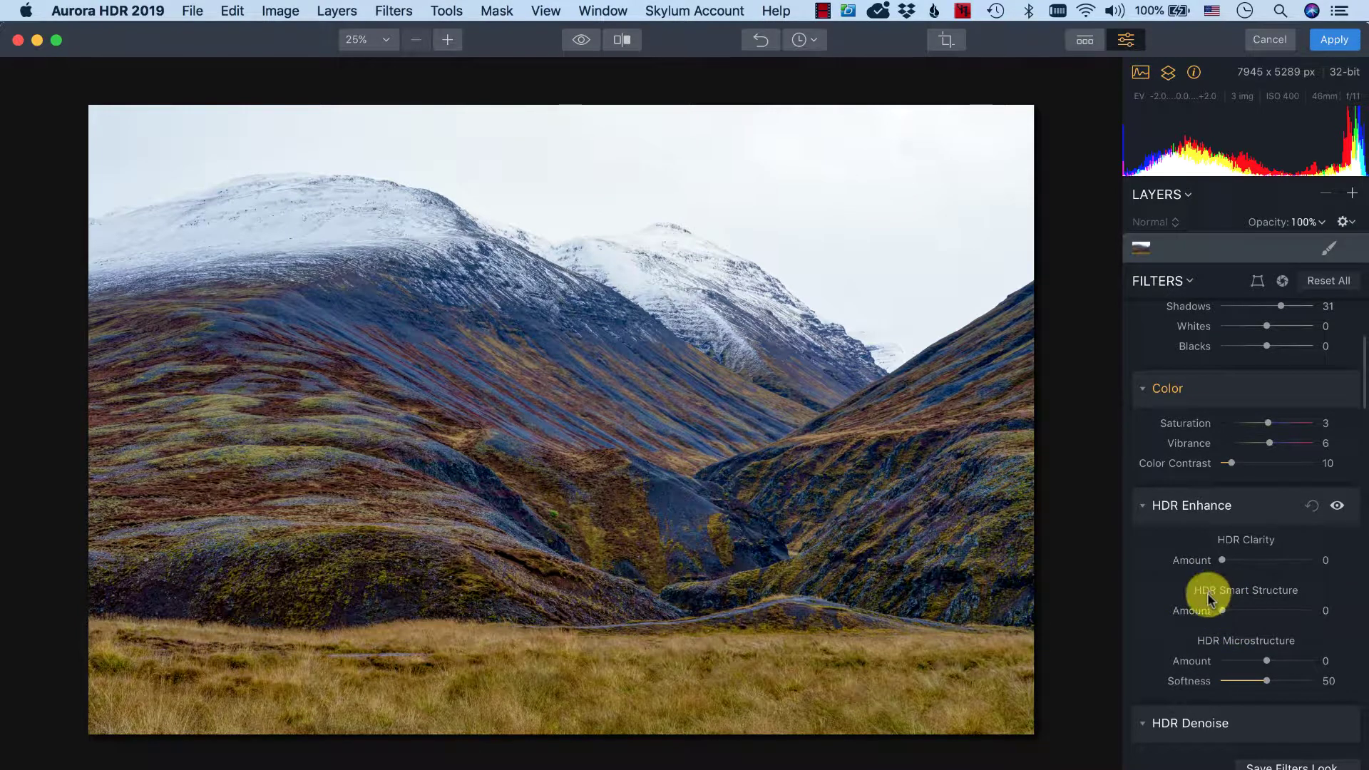
mouse_move(1221, 611)
left_mouse_down()
mouse_move(1290, 609)
mouse_move(1234, 613)
left_mouse_up()
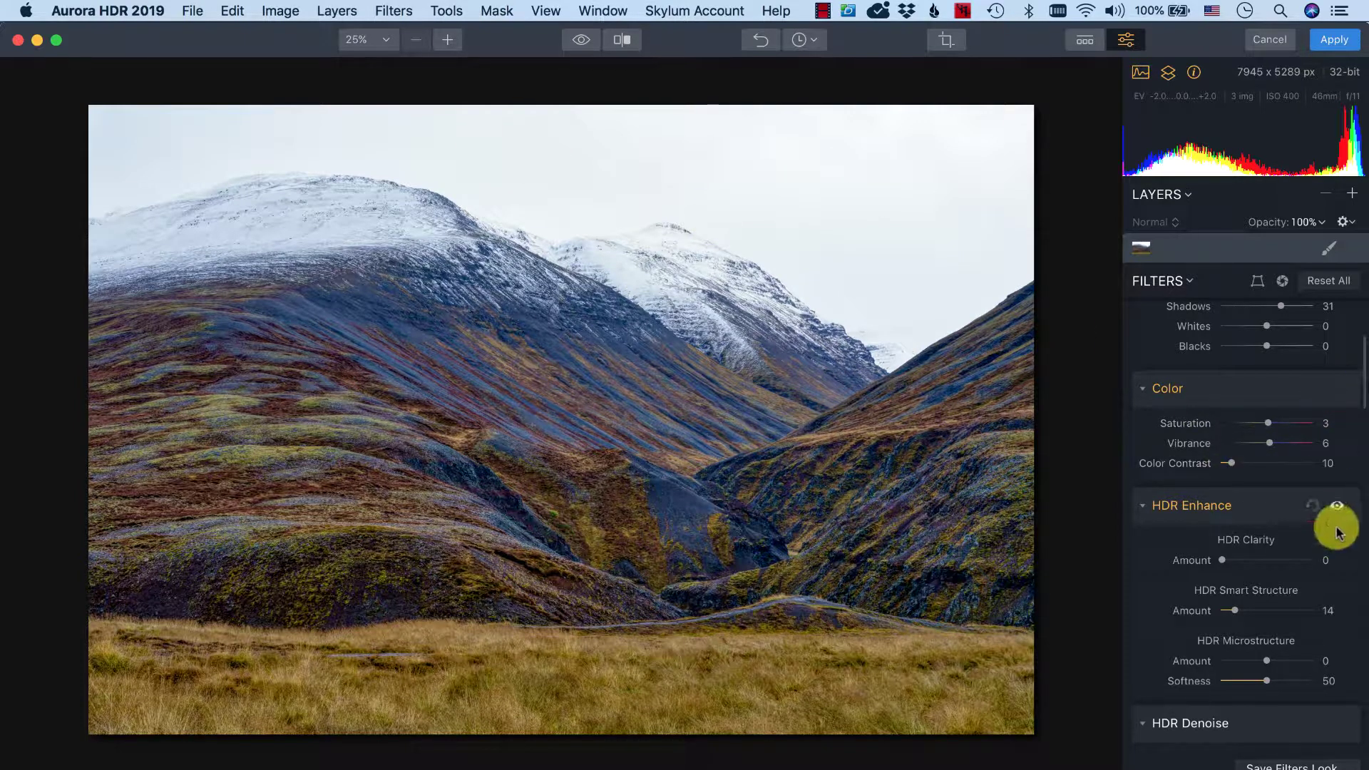
left_click(1338, 507)
left_click(1337, 507)
left_click(1337, 507)
left_click(1337, 507)
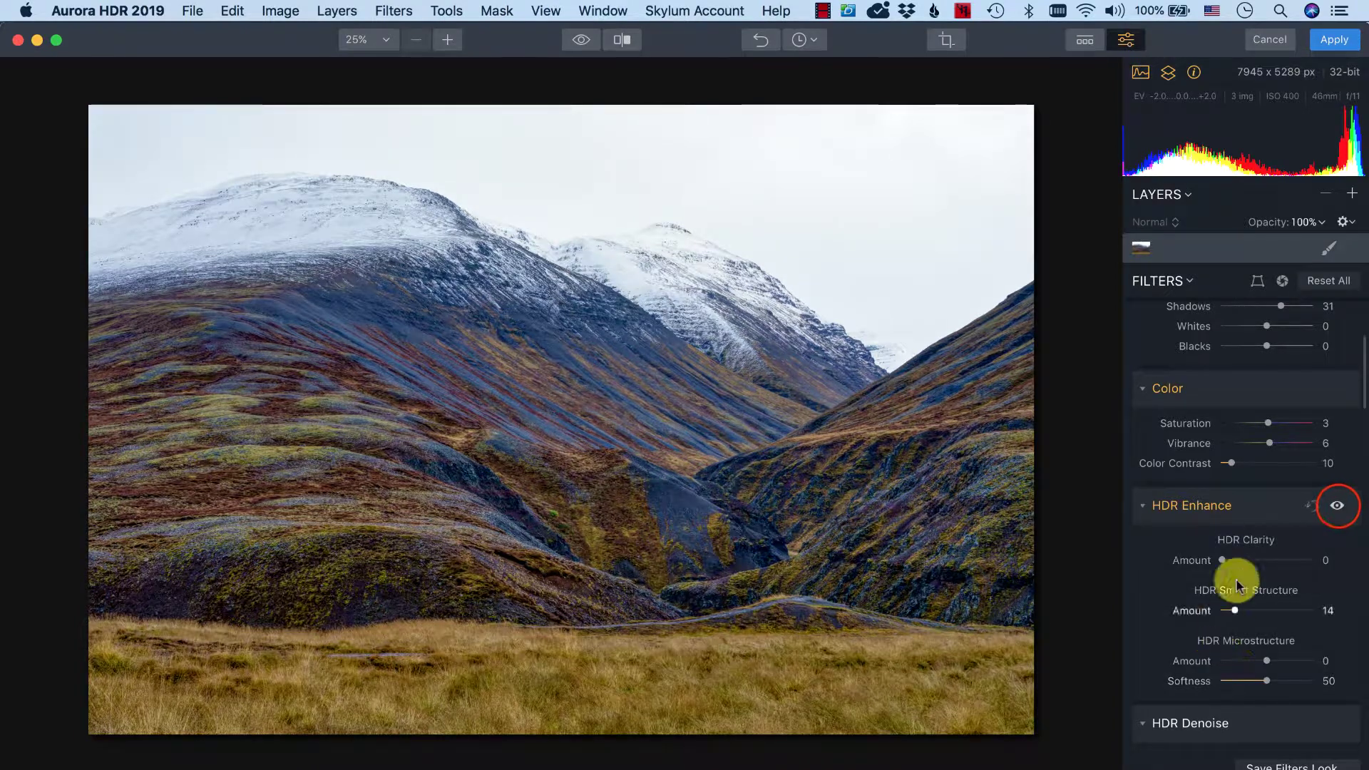
scroll(1201, 590, "down", 10)
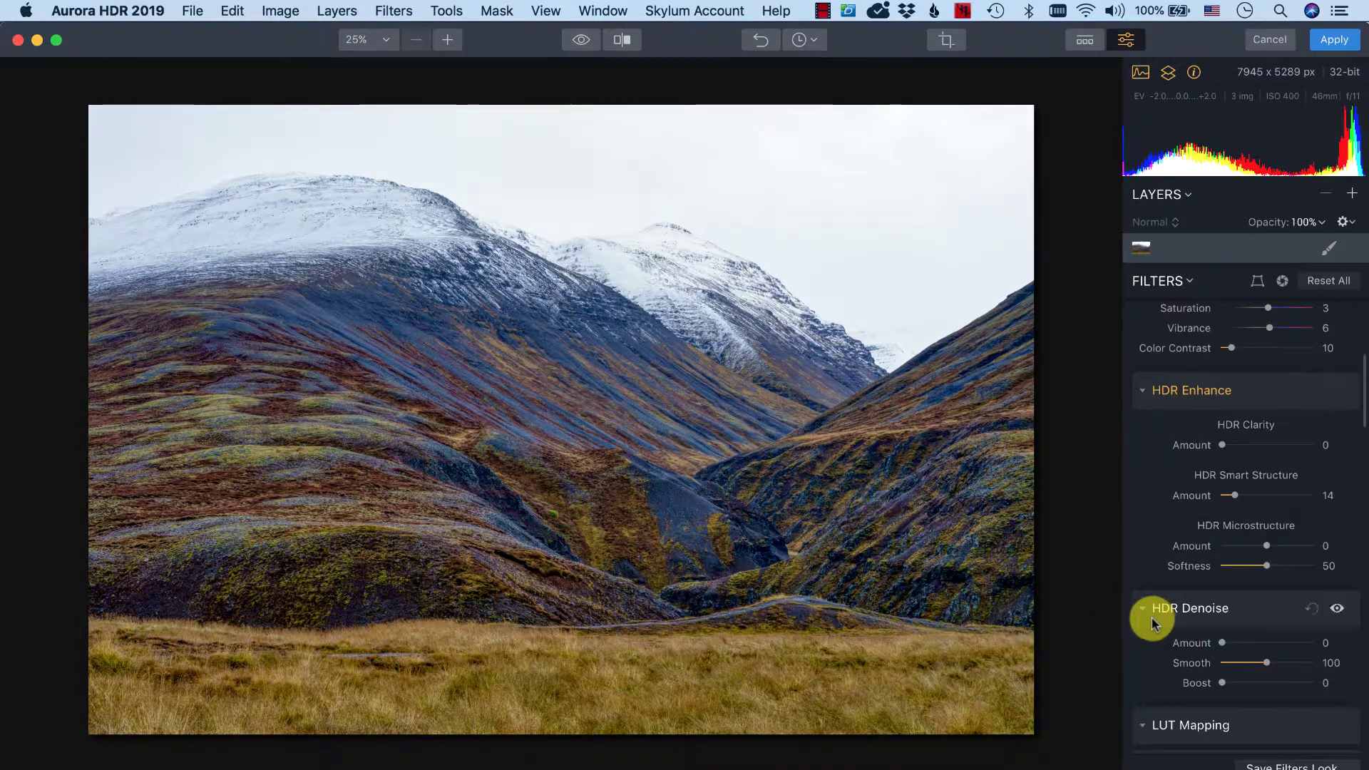
scroll(1181, 620, "down", 6)
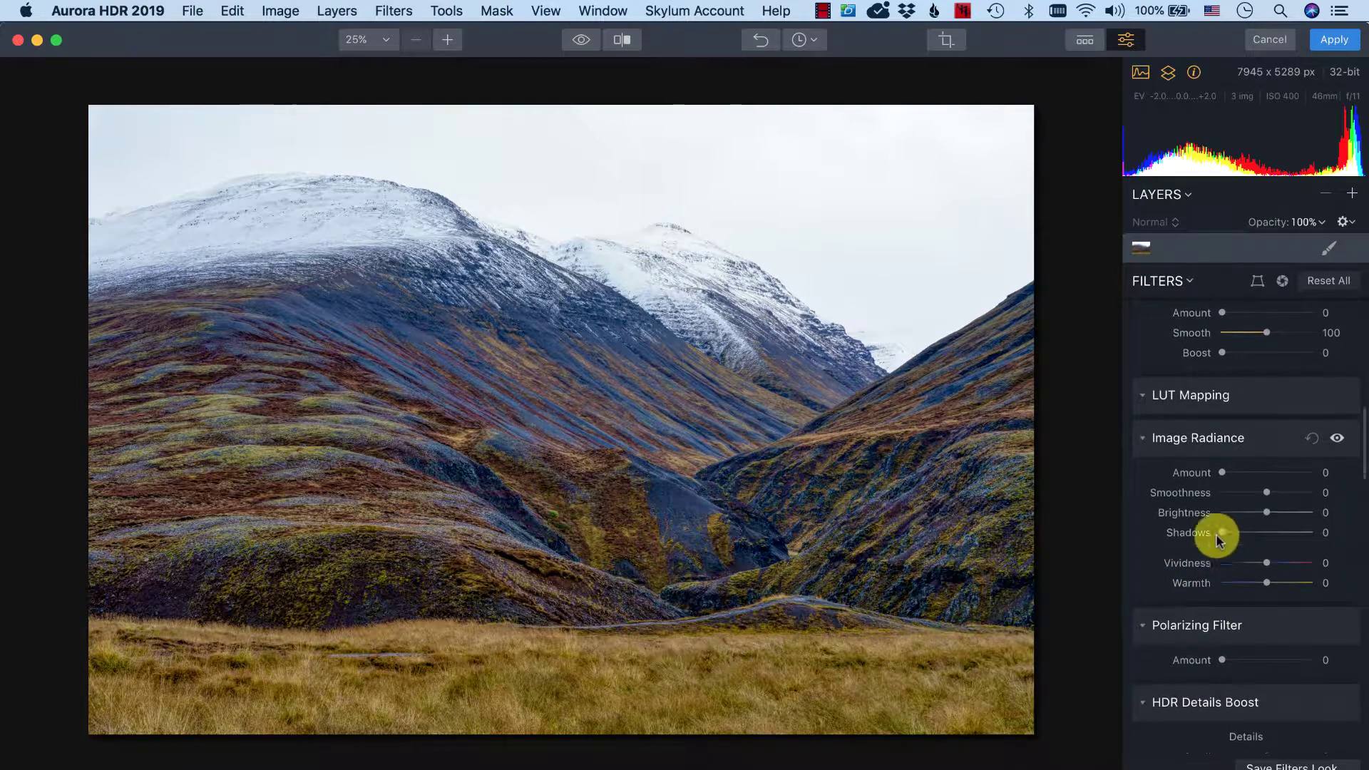
left_click_drag(1221, 472, 1178, 471)
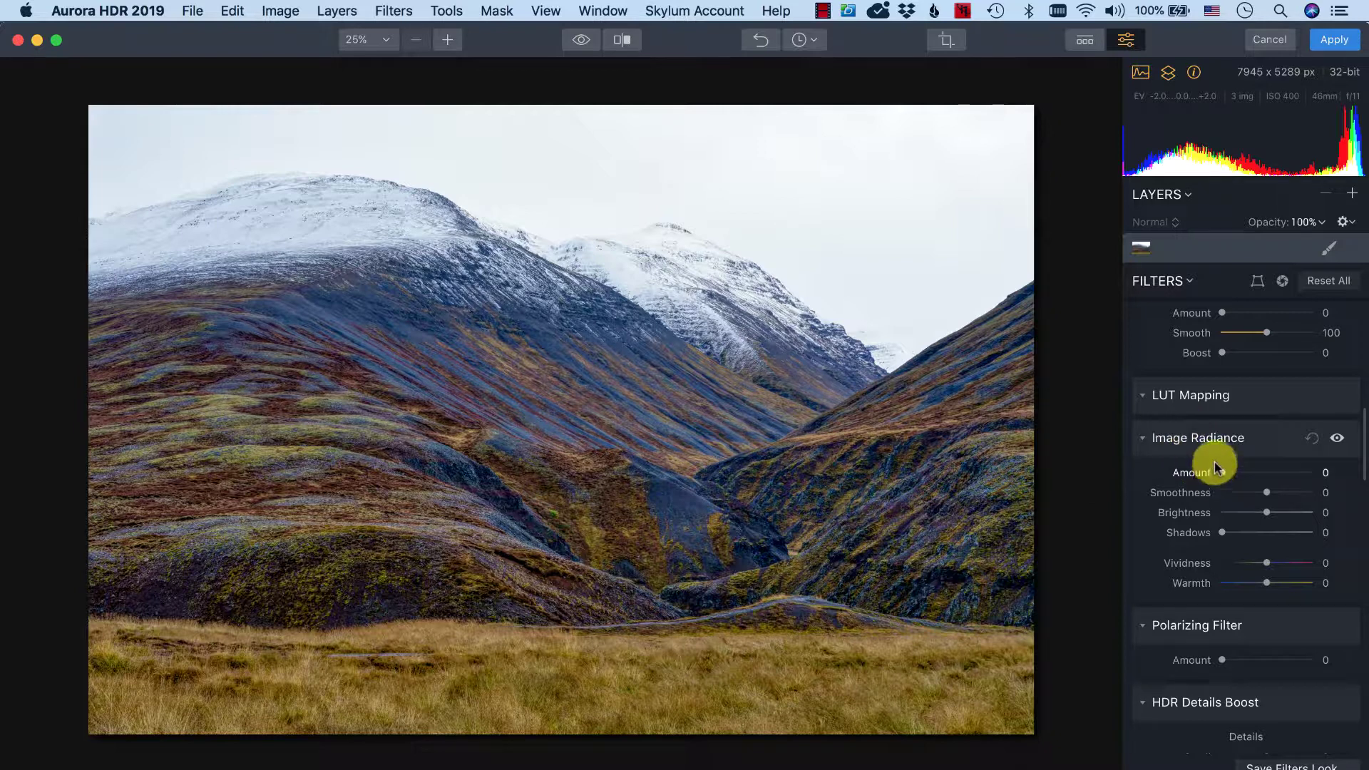
scroll(1145, 479, "down", 2)
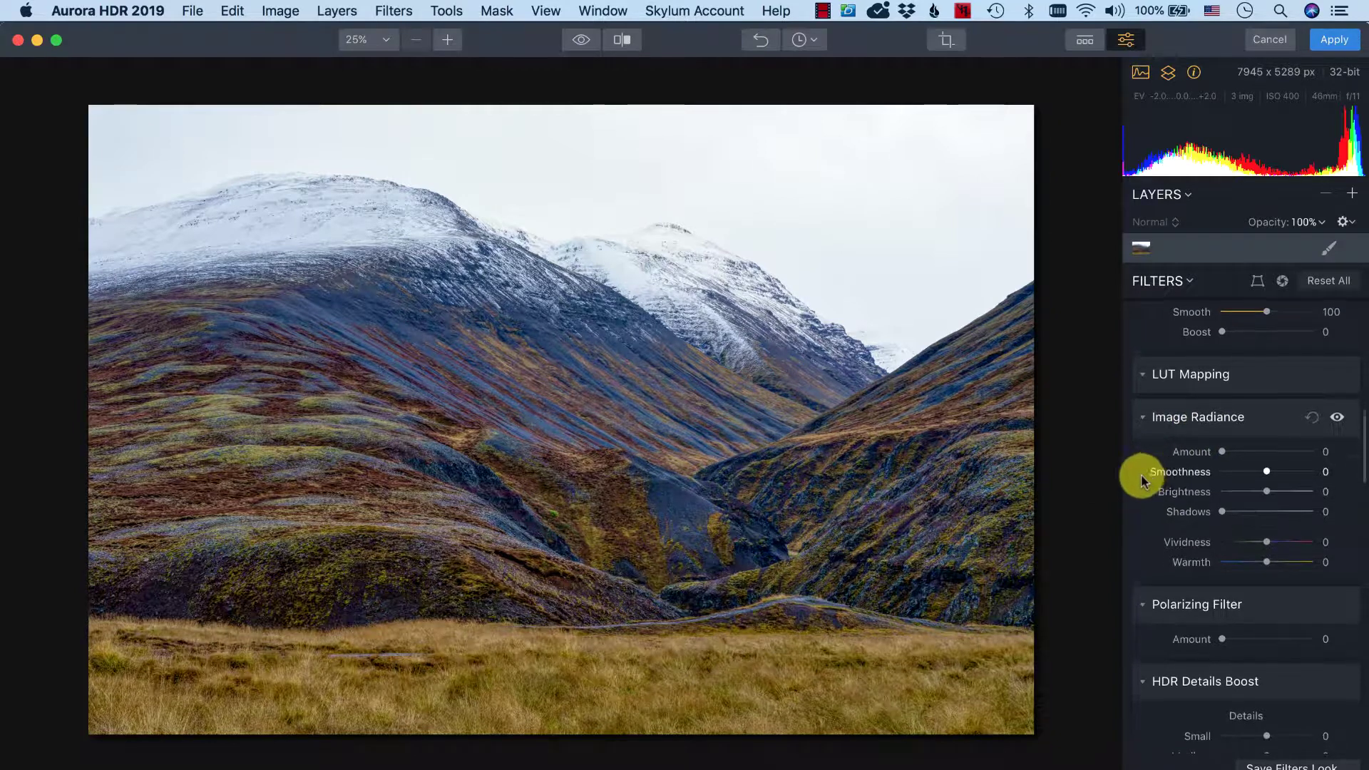
scroll(1140, 477, "down", 5)
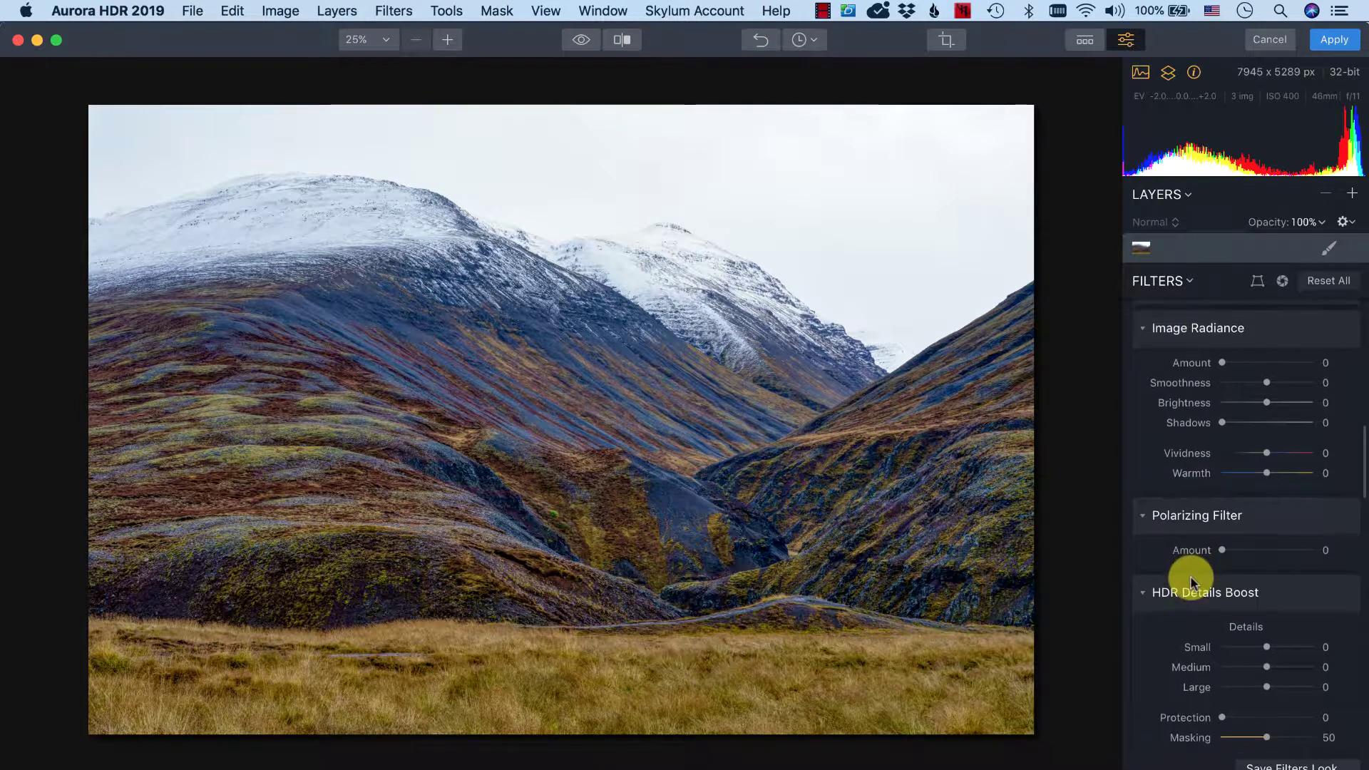
scroll(1162, 595, "down", 6)
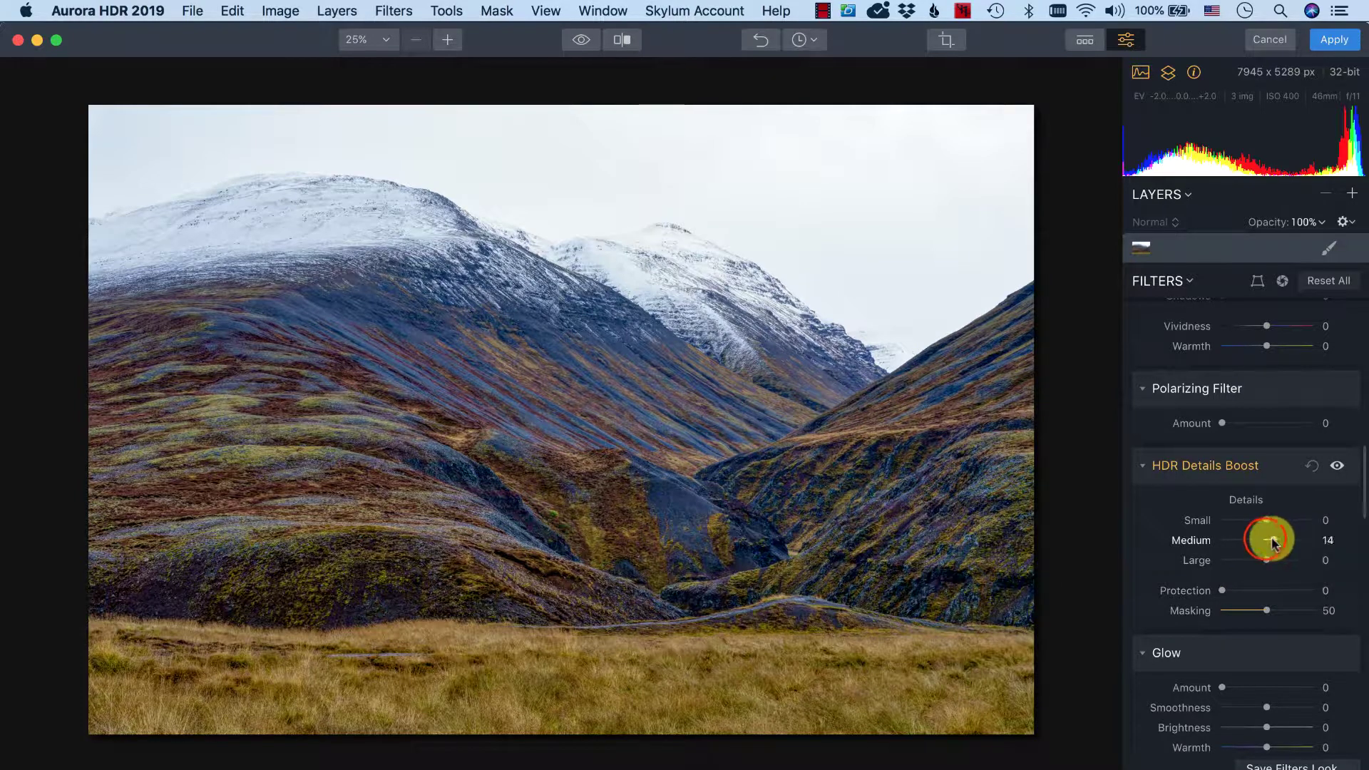
mouse_move(1277, 541)
left_mouse_down()
mouse_move(1307, 535)
mouse_move(1273, 540)
left_mouse_up()
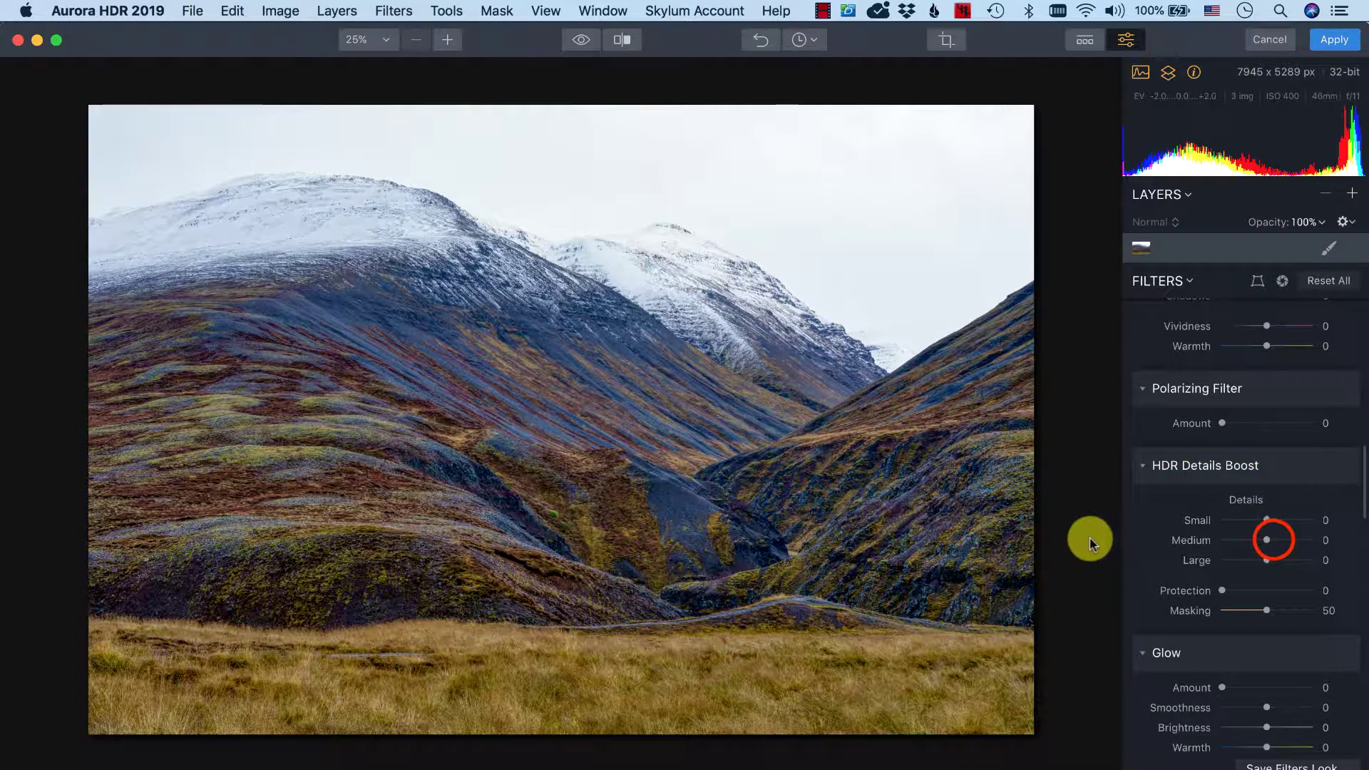
scroll(1157, 575, "down", 3)
scroll(1154, 570, "down", 5)
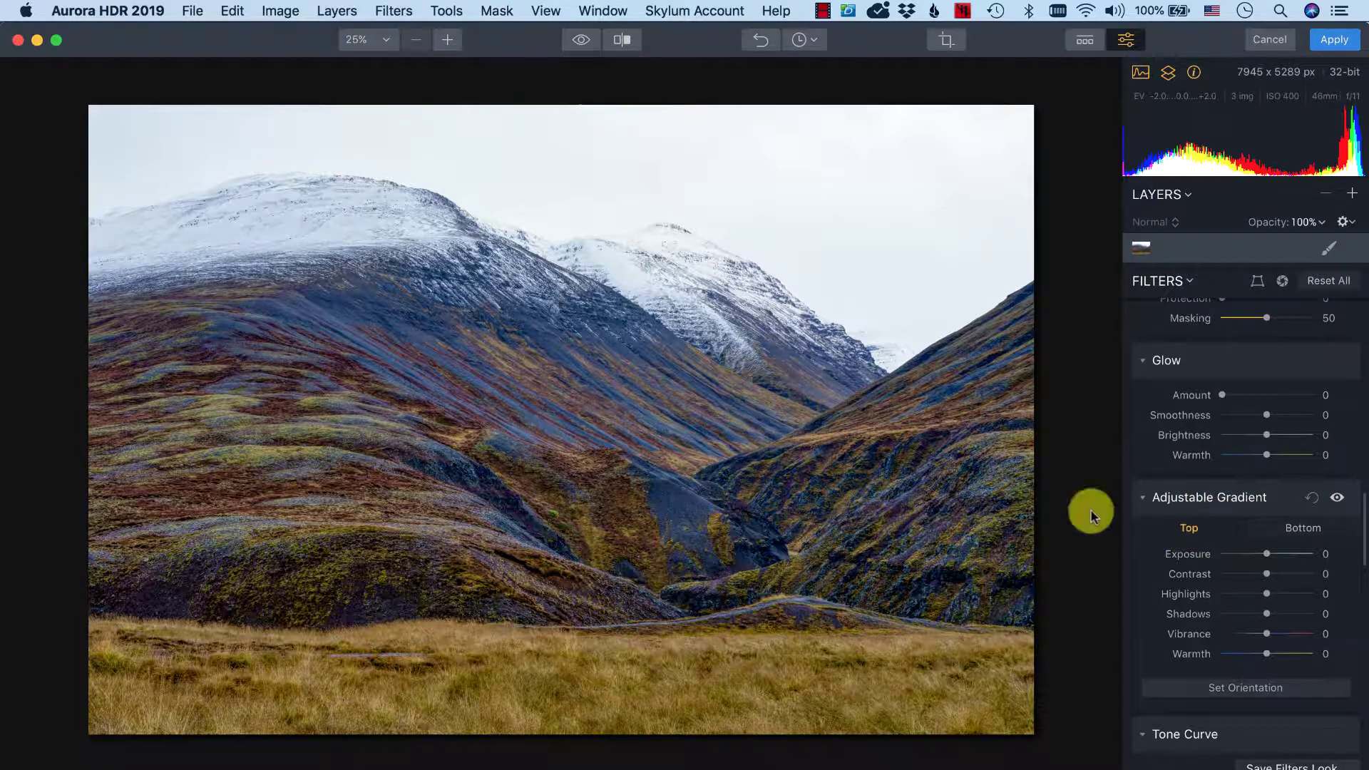
Set the Adjustable Gradient's Top Exposure to -27 while checking clipping, then compare it off and on
key("super+shift+j")
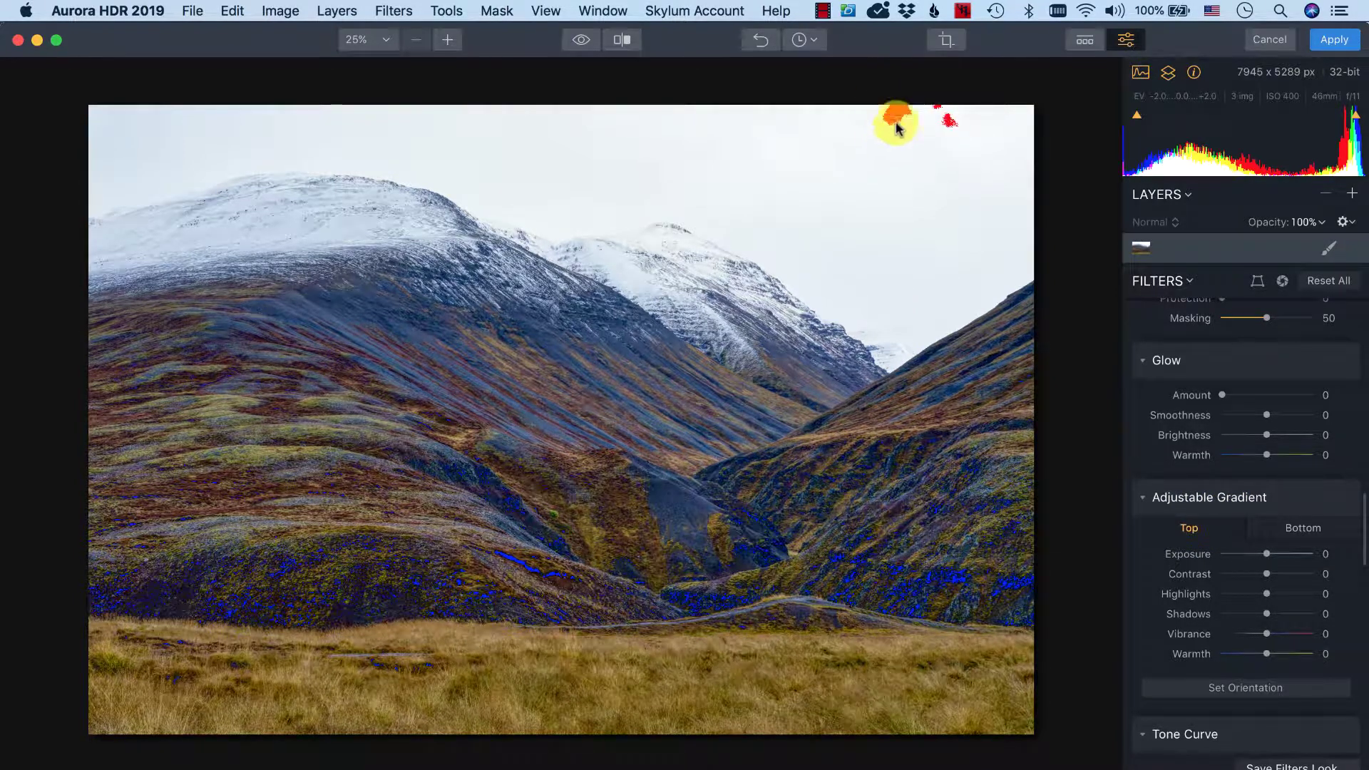
key("super+shift+j")
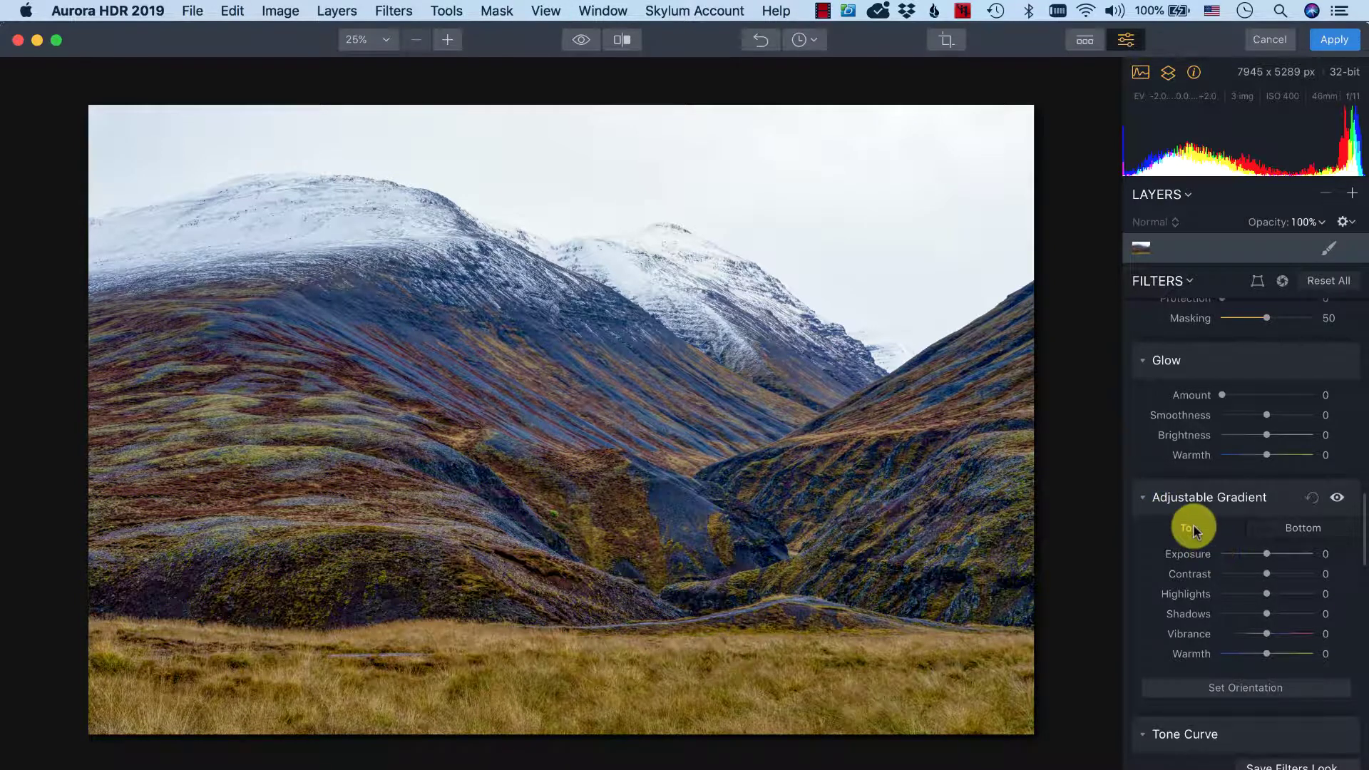
left_click(1189, 520)
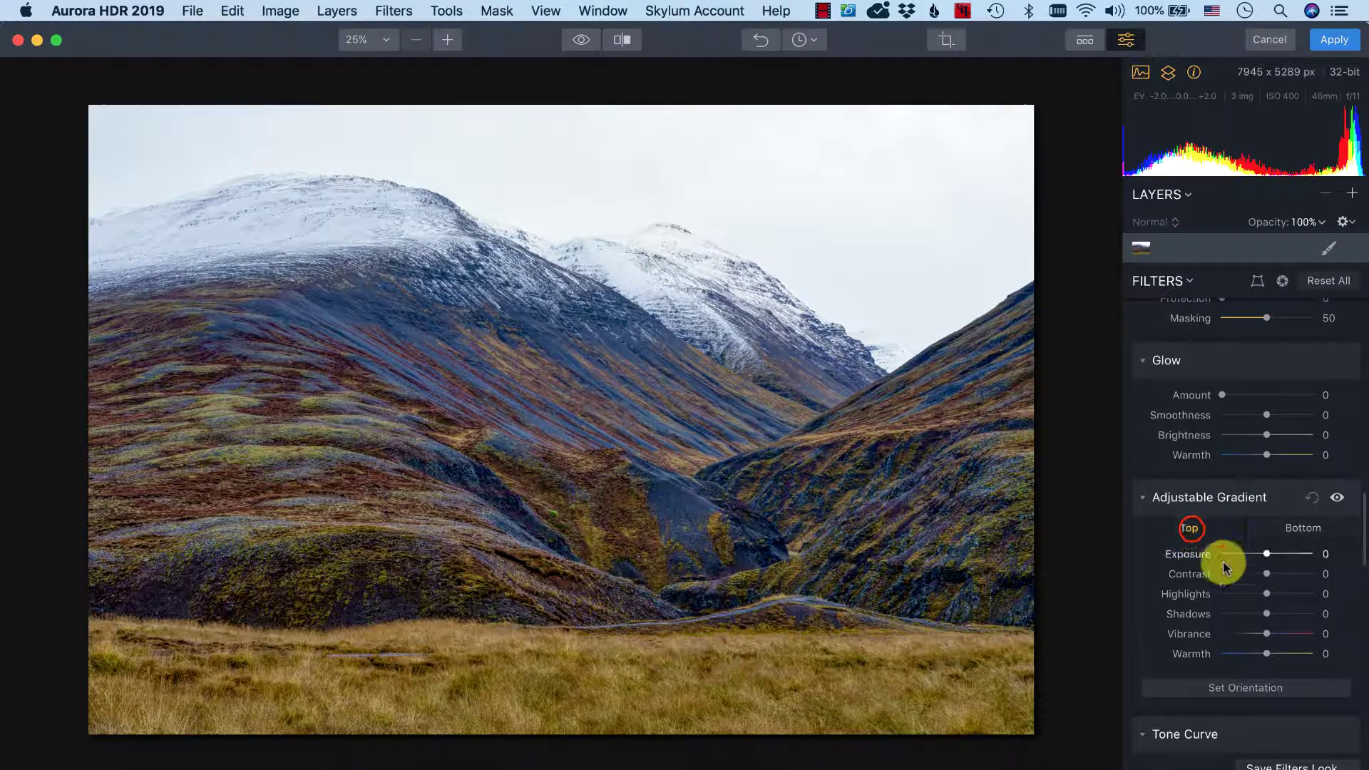
key("shift+j")
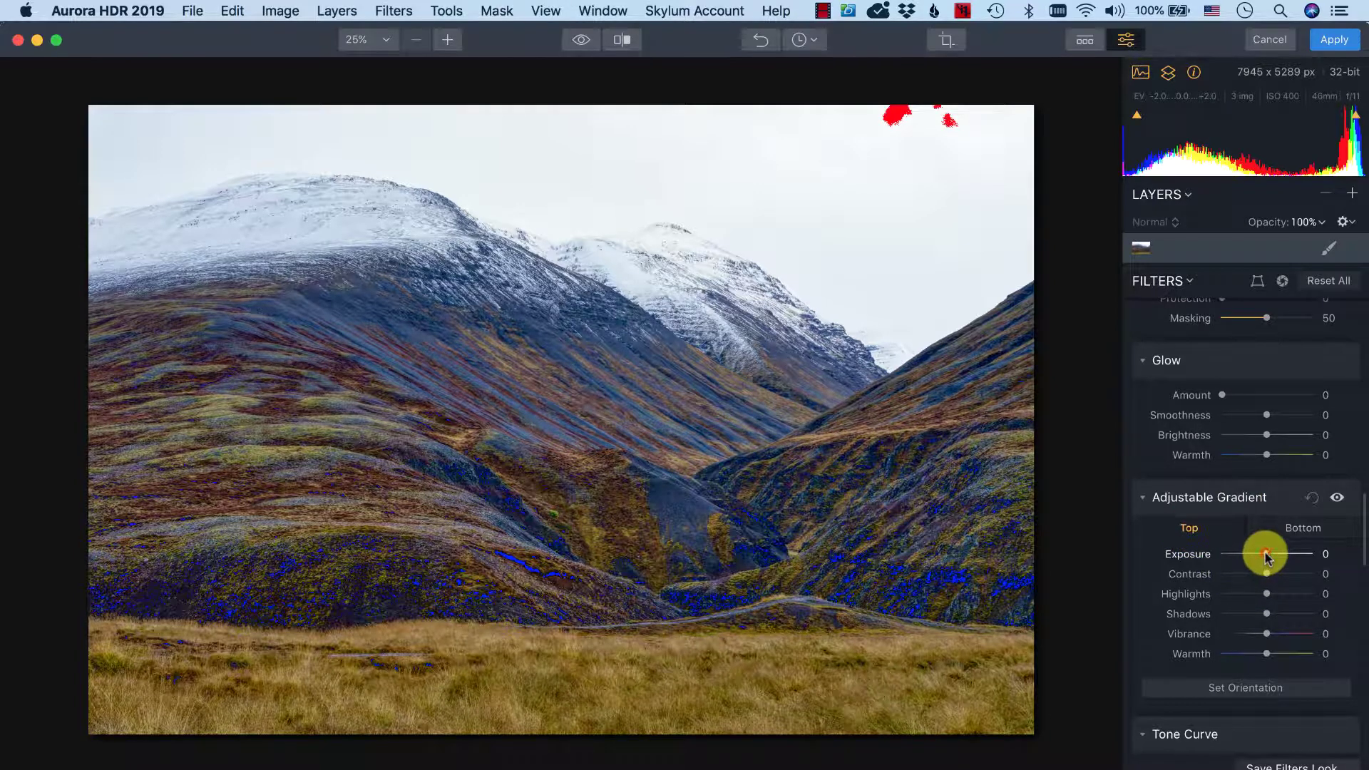
left_click_drag(1263, 556, 1254, 556)
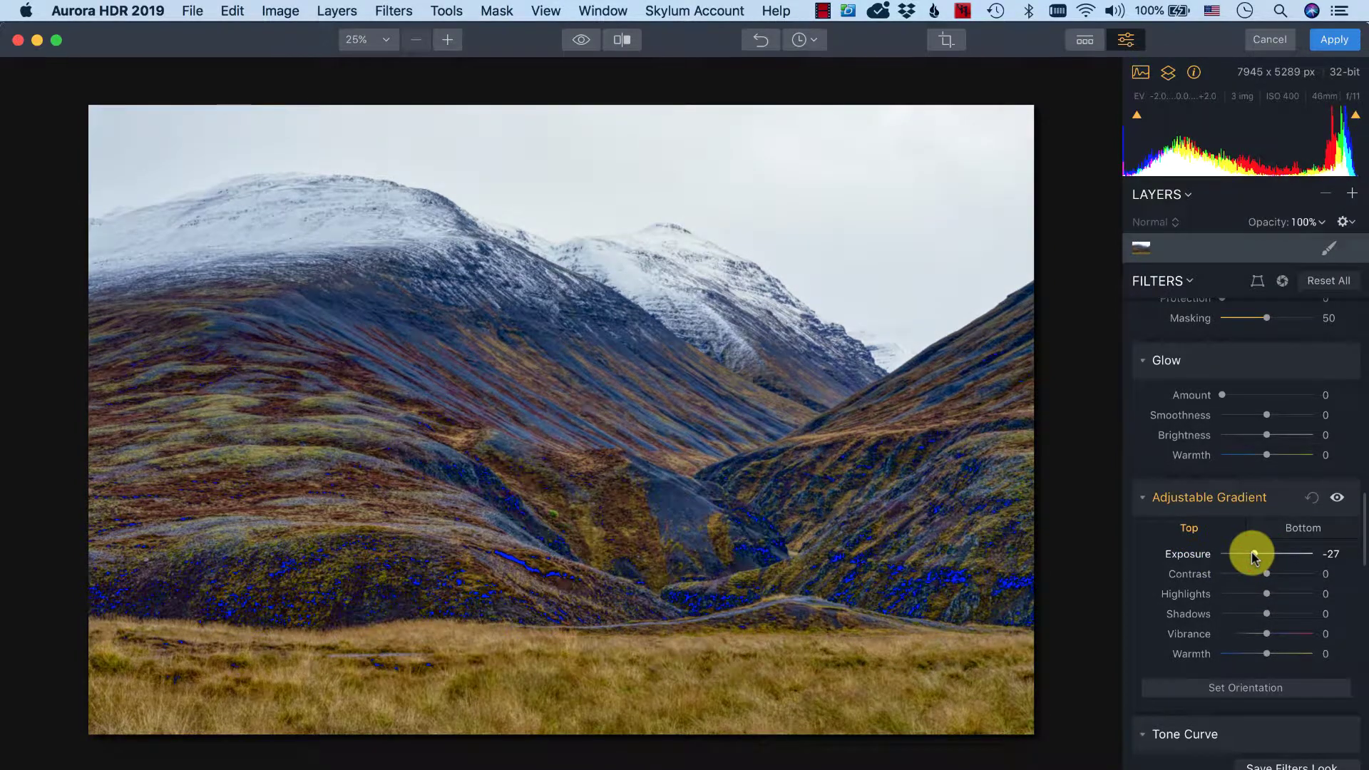
key("shift+j")
left_click(1337, 497)
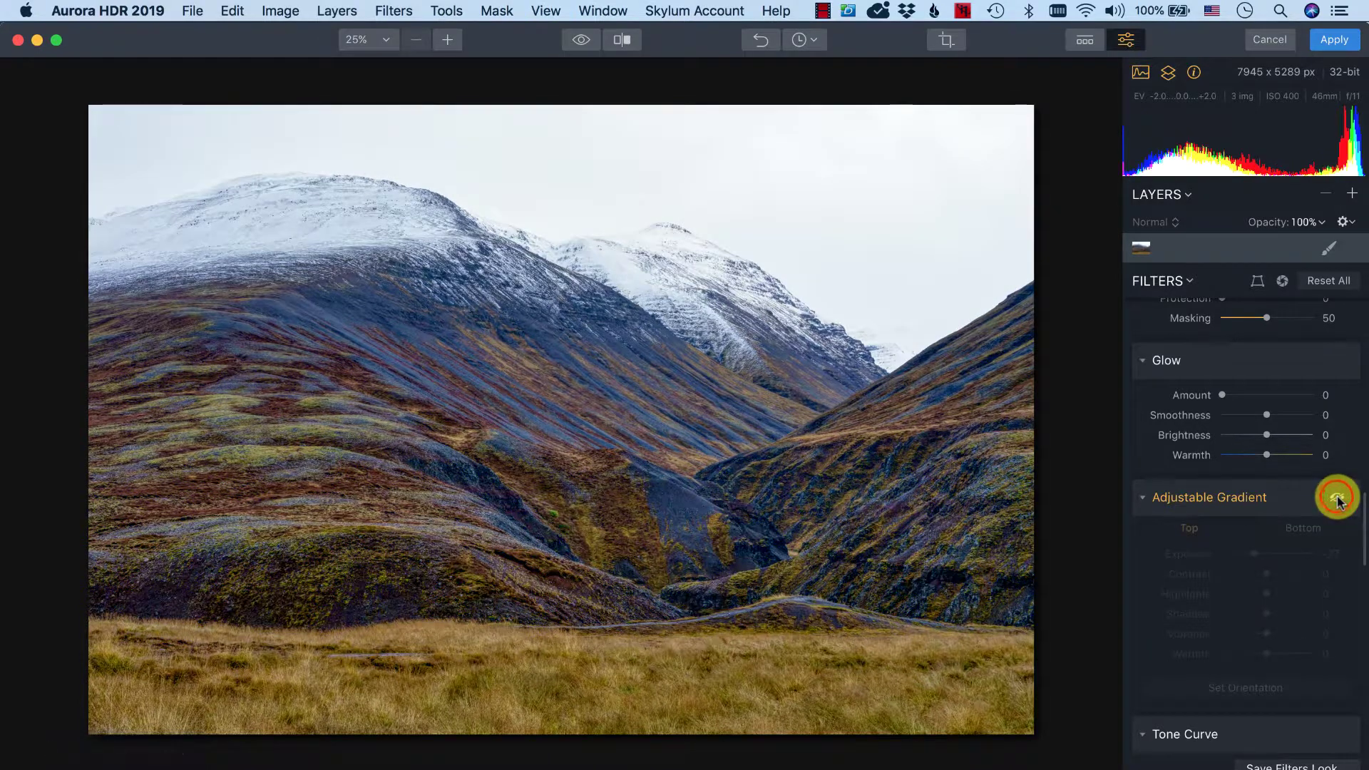
left_click(1337, 497)
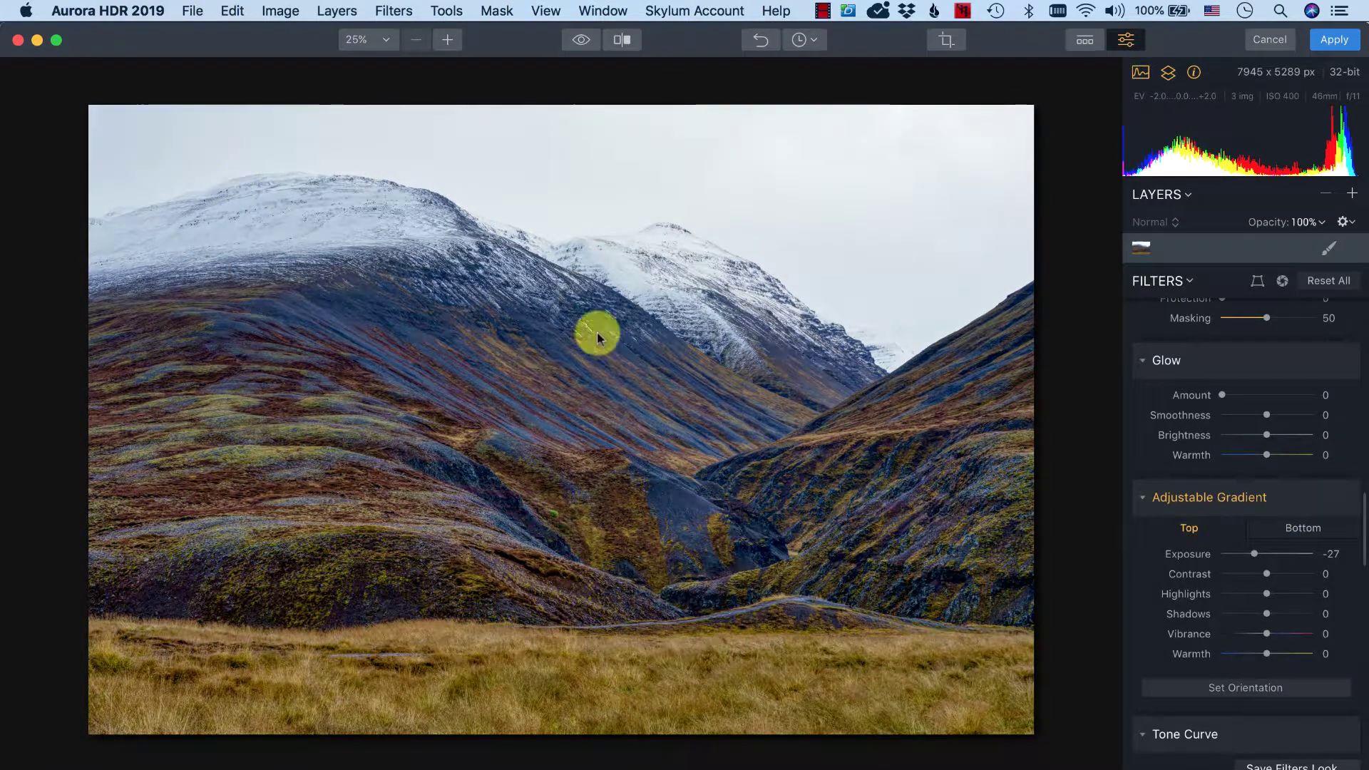
mouse_move(1237, 509)
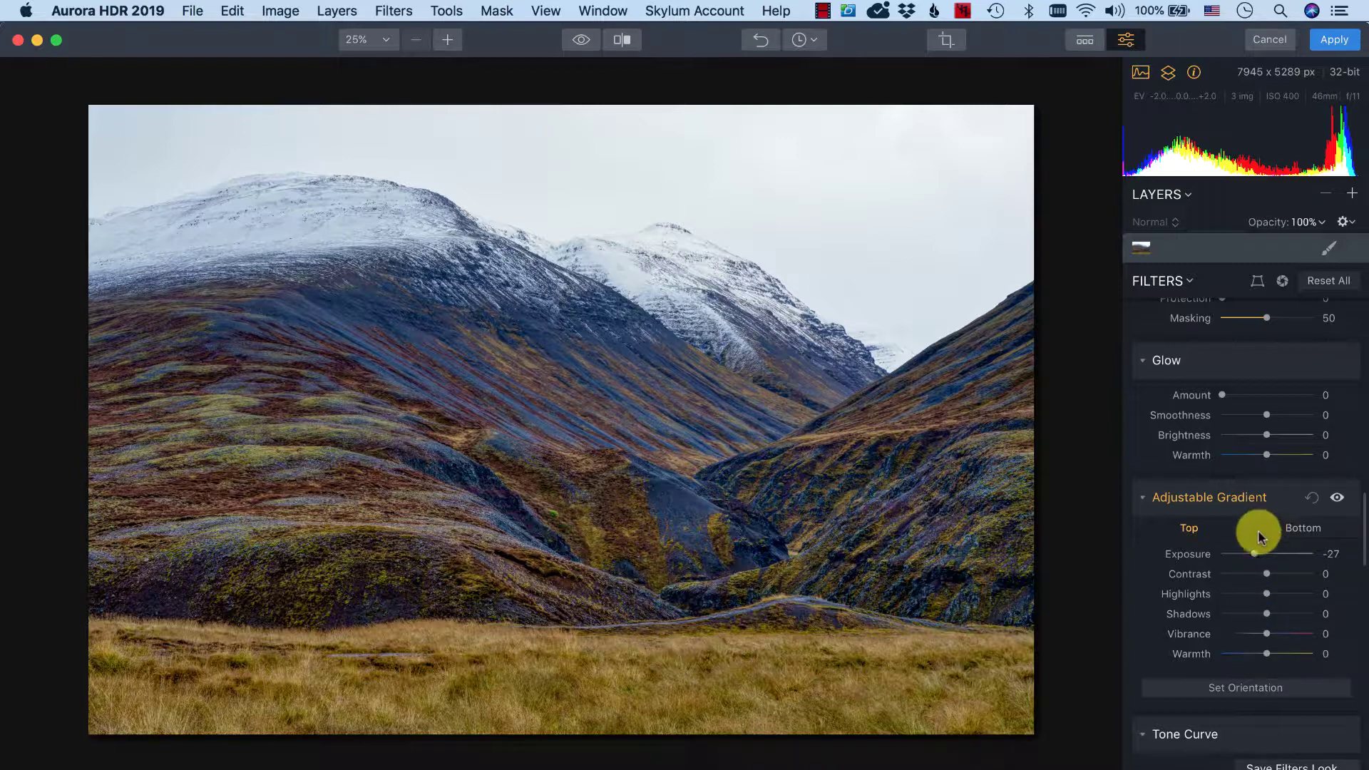
Reposition the Adjustable Gradient up into the sky and tilt it to -7°
left_click(1337, 497)
left_click(1336, 497)
left_click(1254, 695)
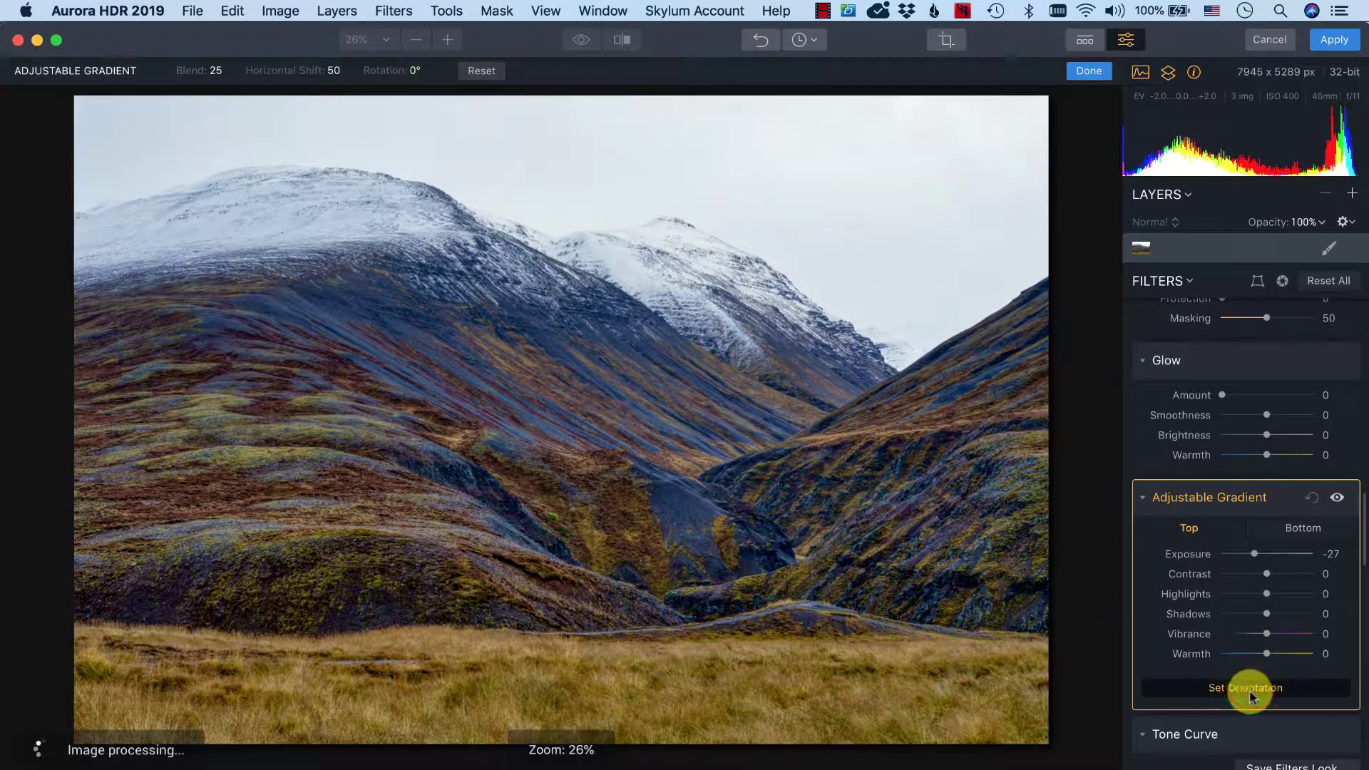
left_click_drag(560, 420, 581, 181)
left_click_drag(785, 180, 785, 205)
left_click_drag(582, 181, 584, 217)
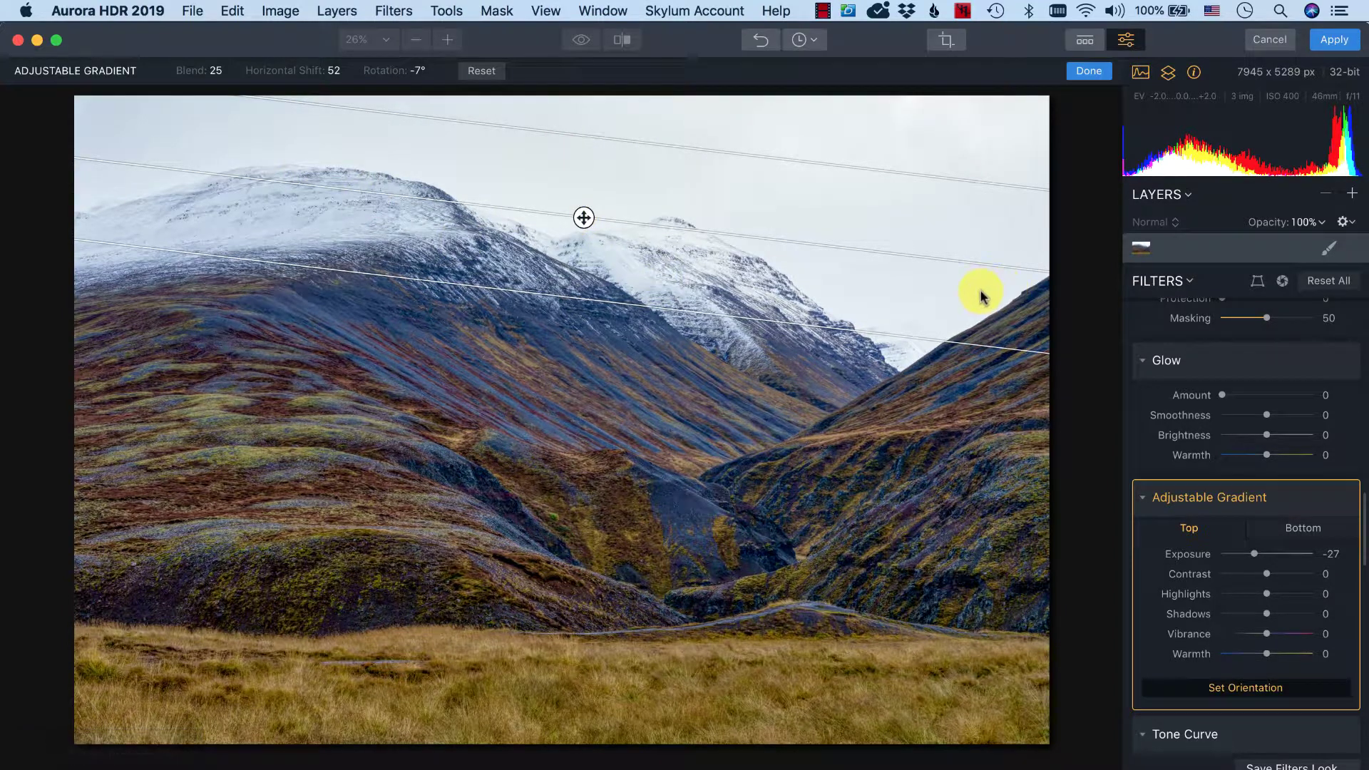
left_click_drag(1251, 555, 1274, 553)
double_click(1273, 554)
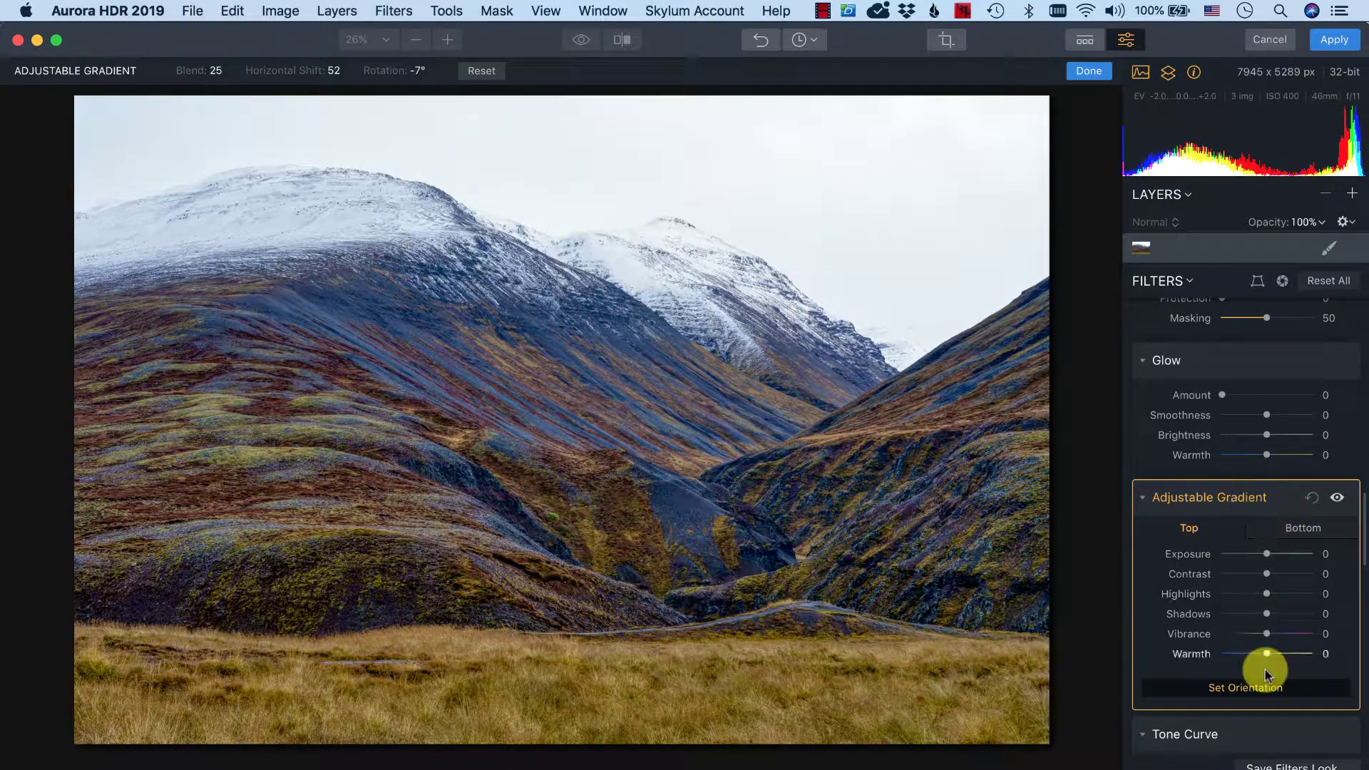
left_click(1085, 72)
Set the gradient's Top Exposure to -31, compare, and leave the filter switched off
key("super+shift+j")
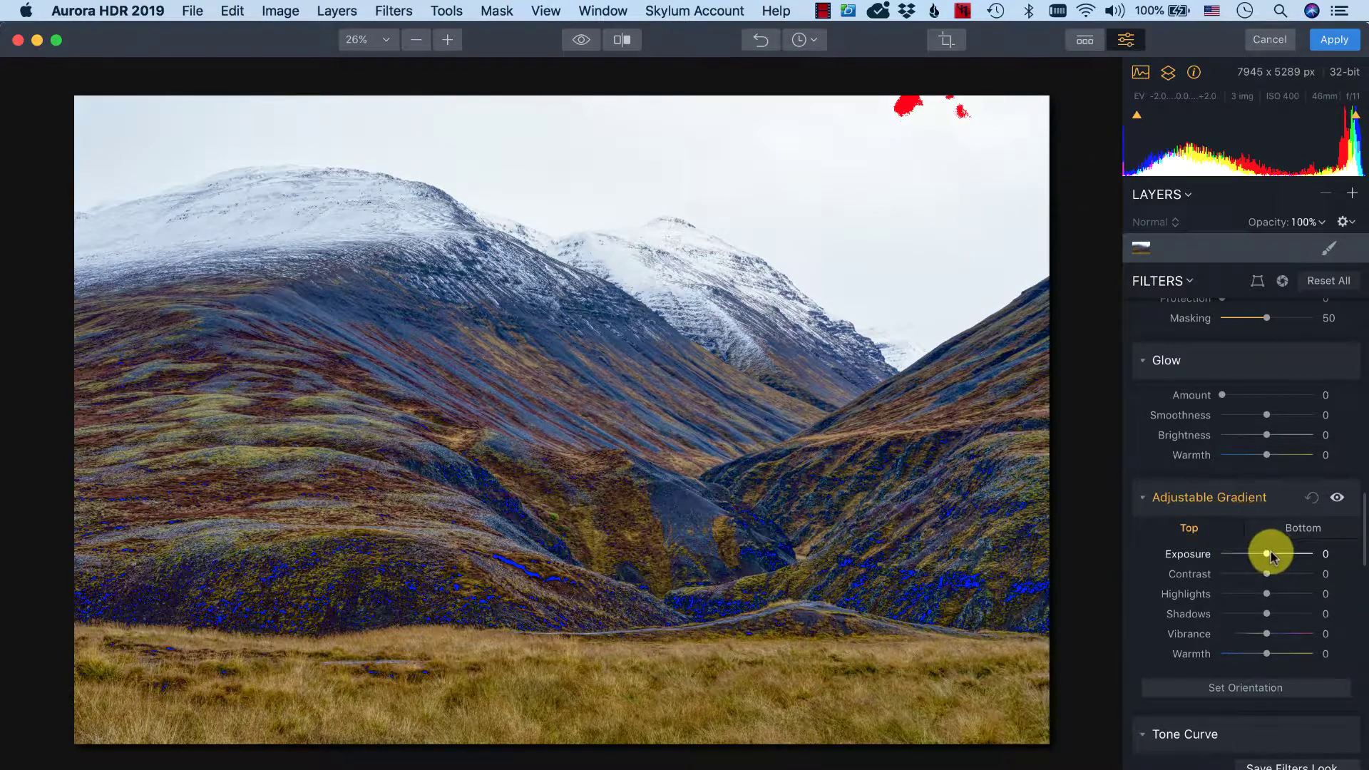
left_click_drag(1260, 556, 1252, 558)
left_click(1259, 687)
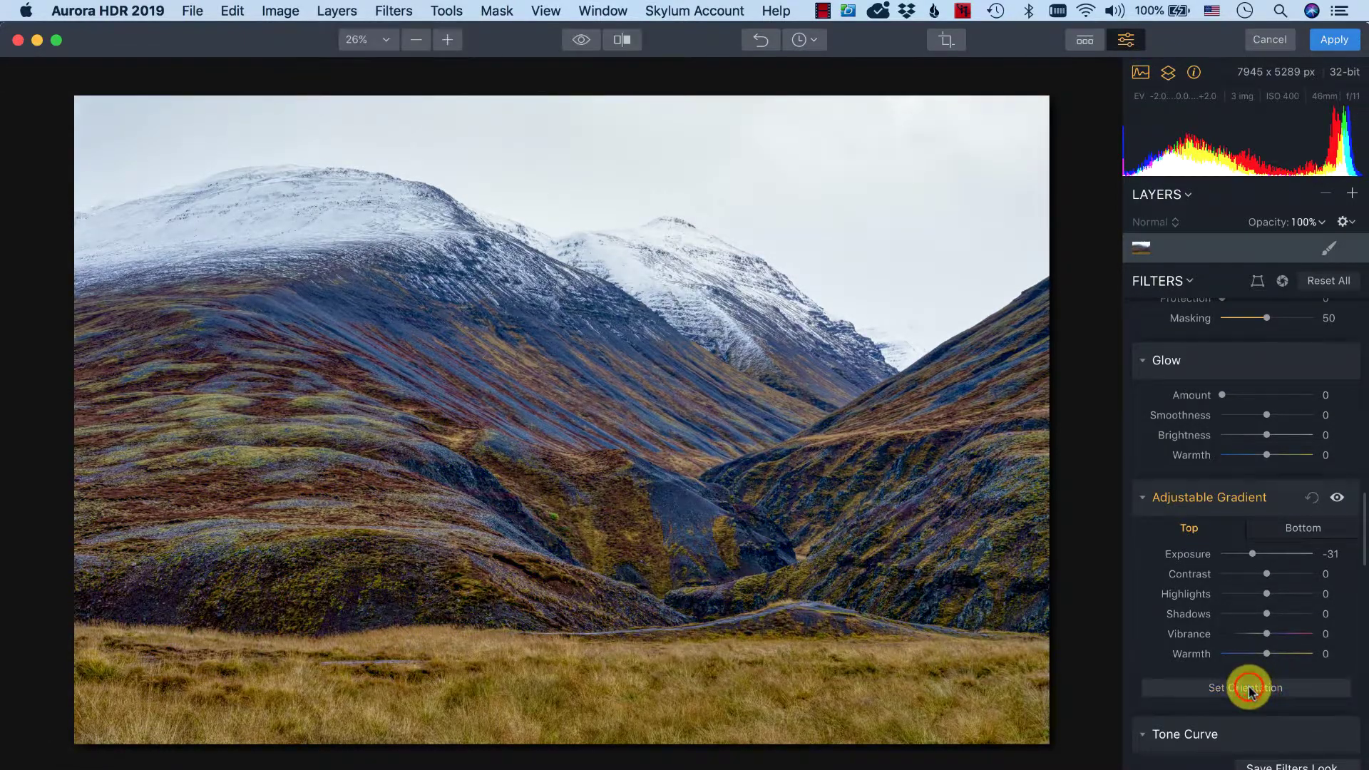
left_click(1250, 690)
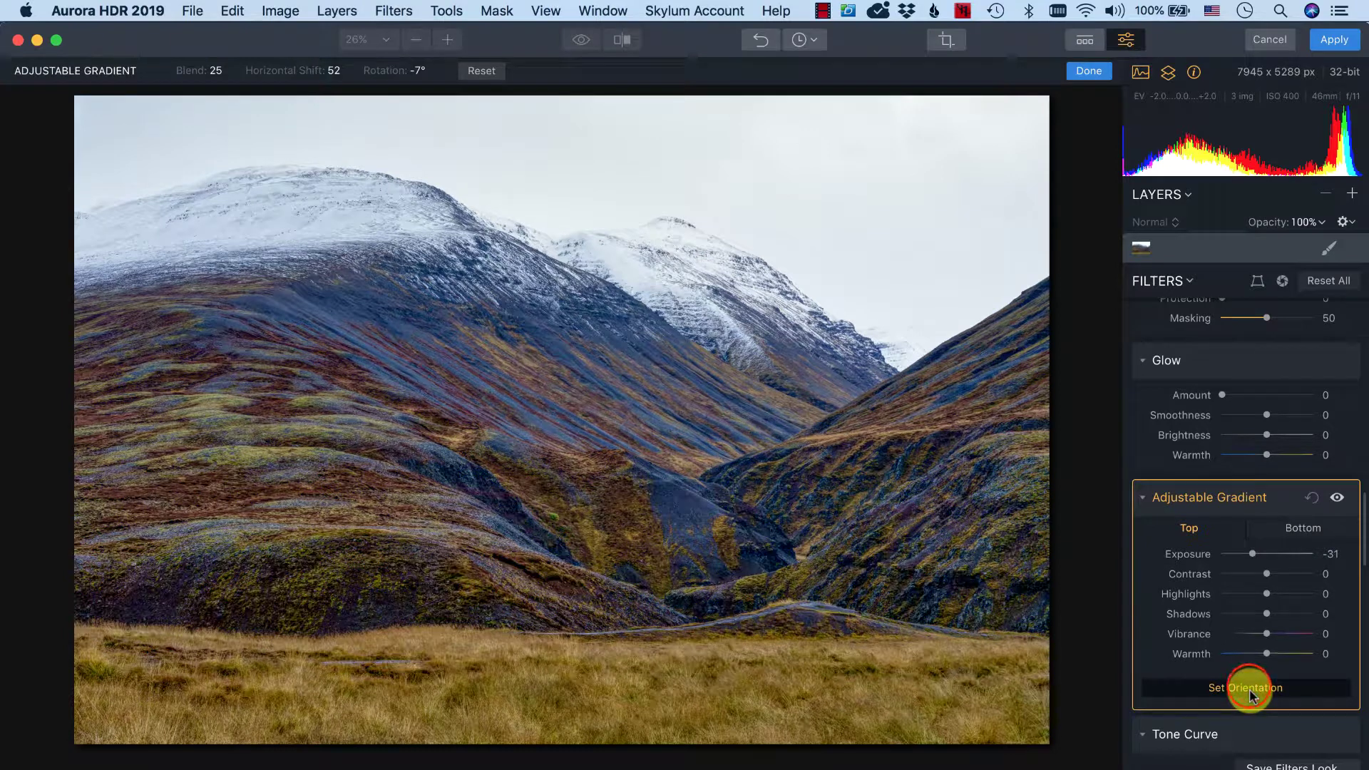
left_click(1330, 501)
left_click(1331, 501)
left_click(1328, 501)
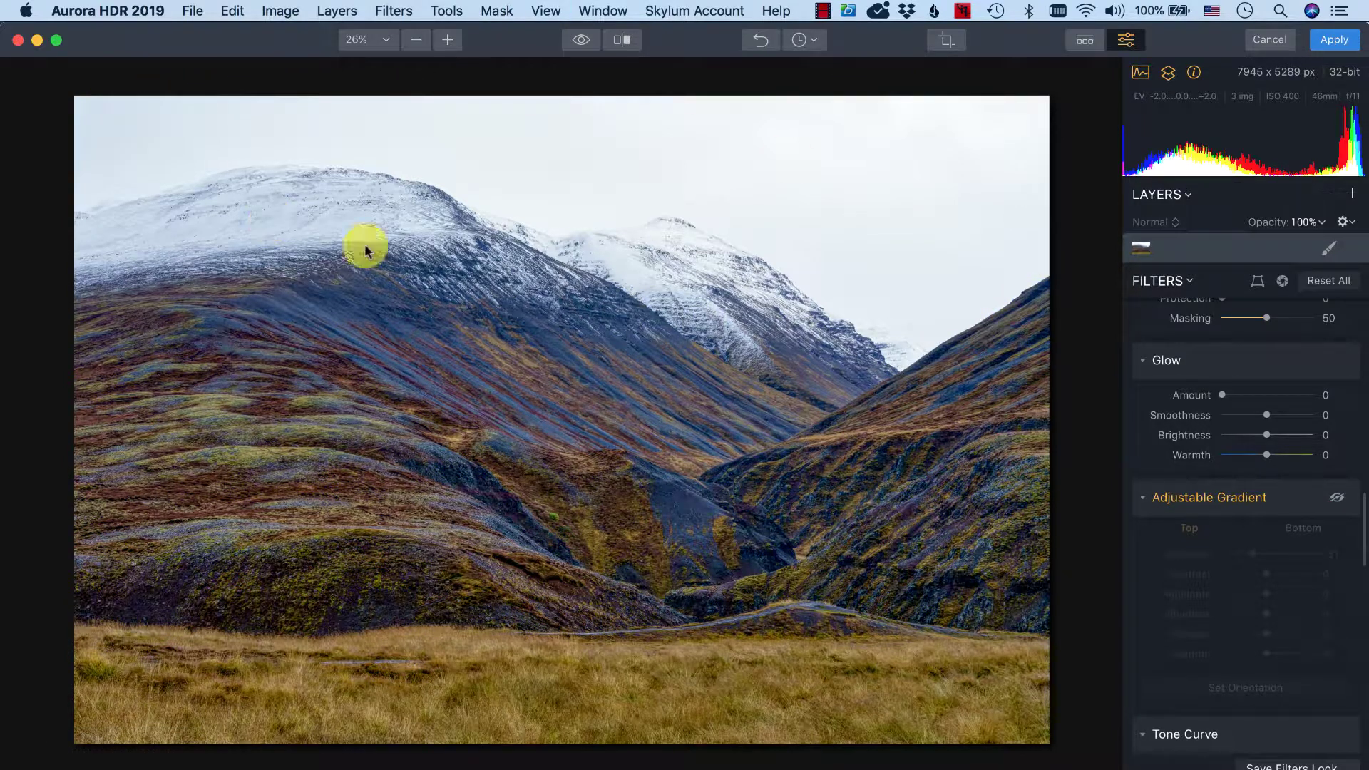
Re-enable the gradient, reset its Exposure to 0 and lower Top Highlights to -32
left_click(1332, 504)
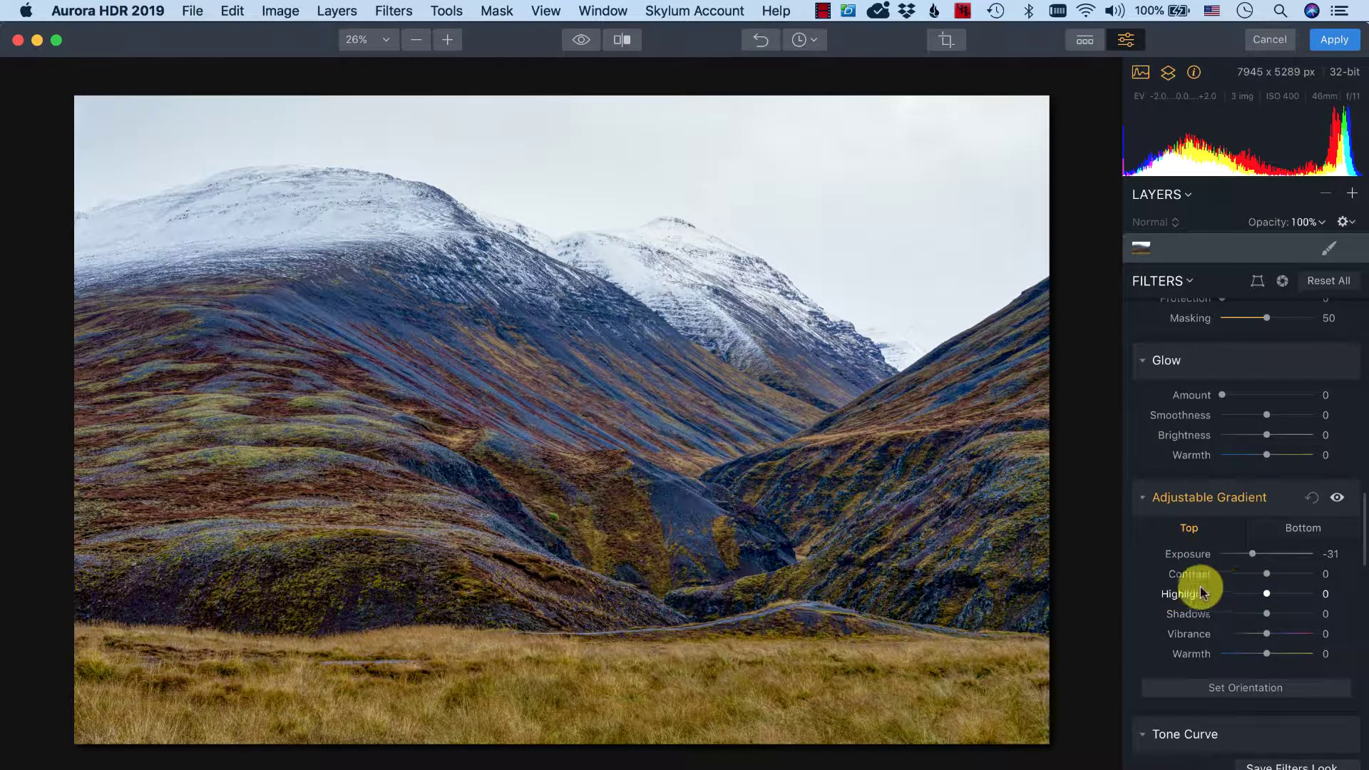
double_click(1247, 553)
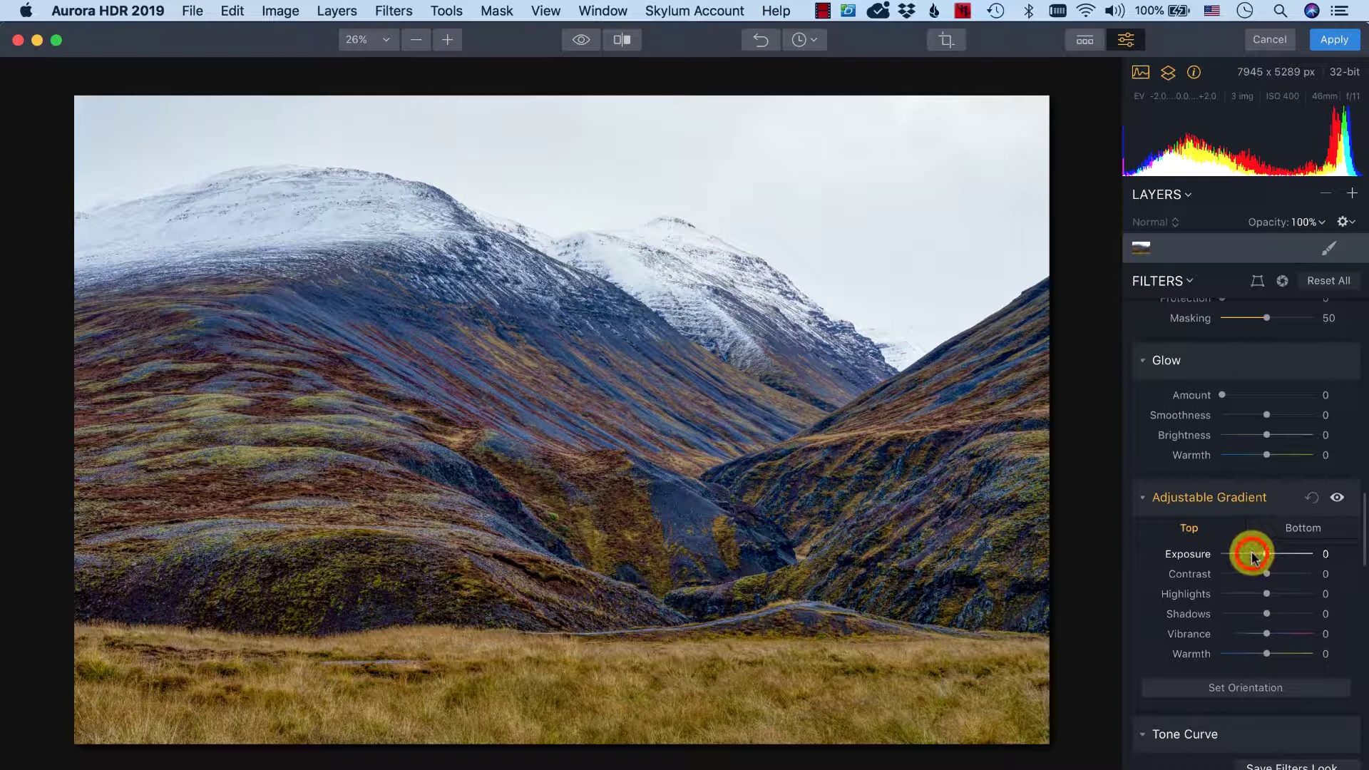
left_click(1266, 595)
left_click_drag(1265, 594, 1253, 597)
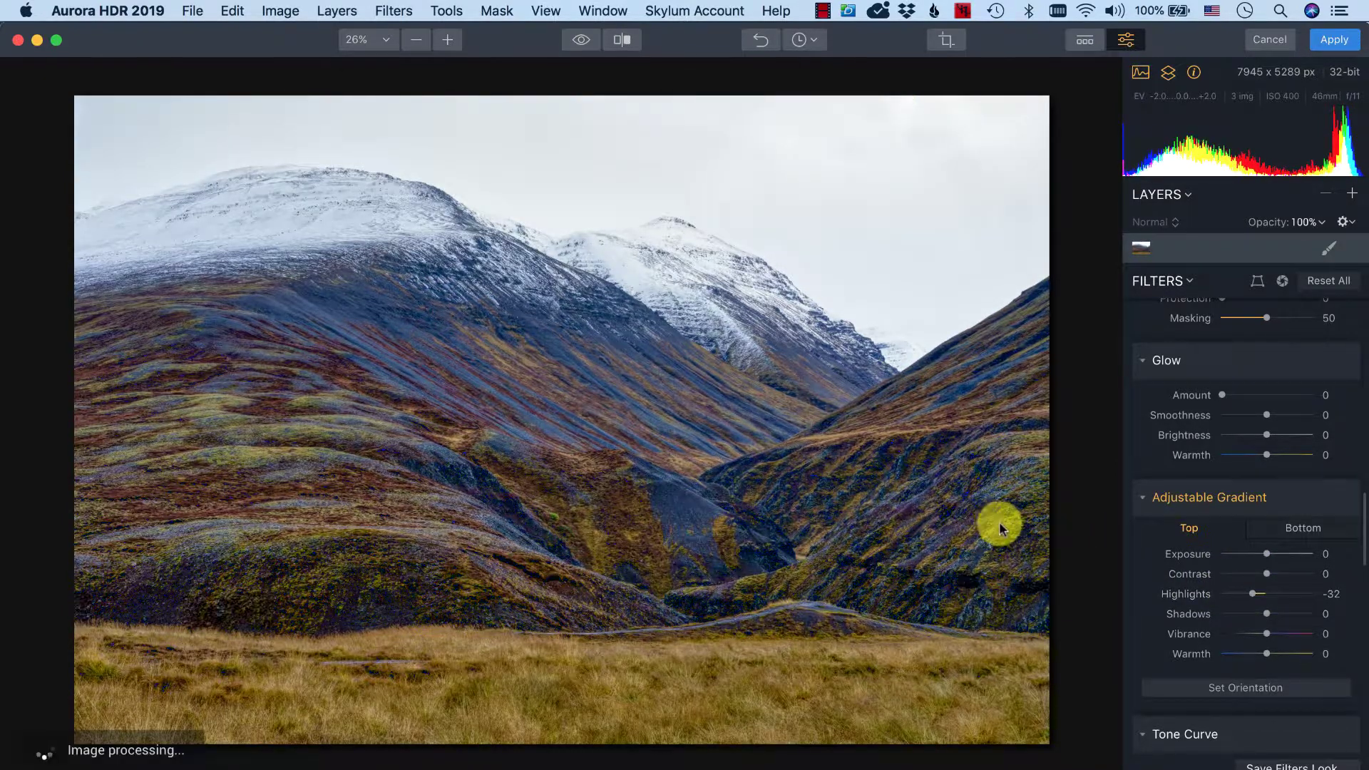
scroll(1172, 581, "down", 1)
scroll(1173, 581, "down", 8)
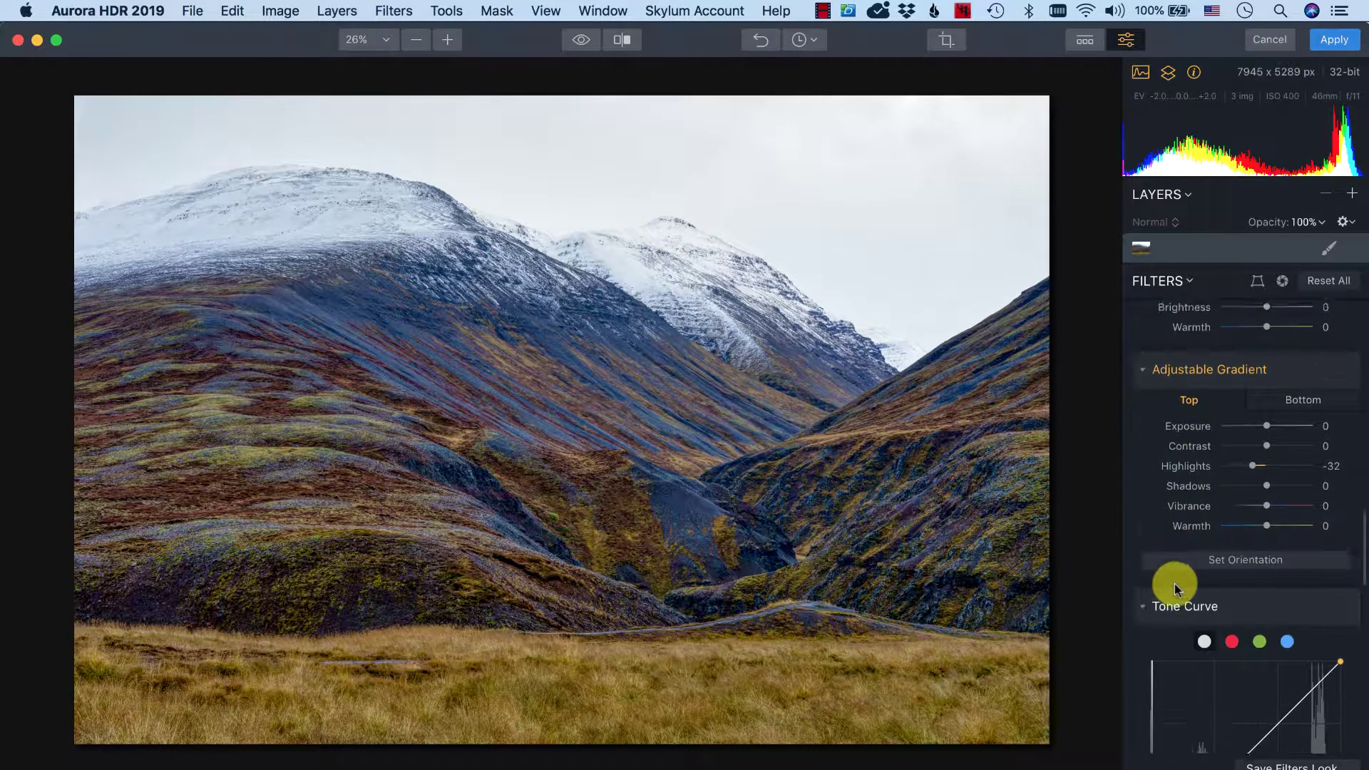
scroll(1166, 581, "down", 8)
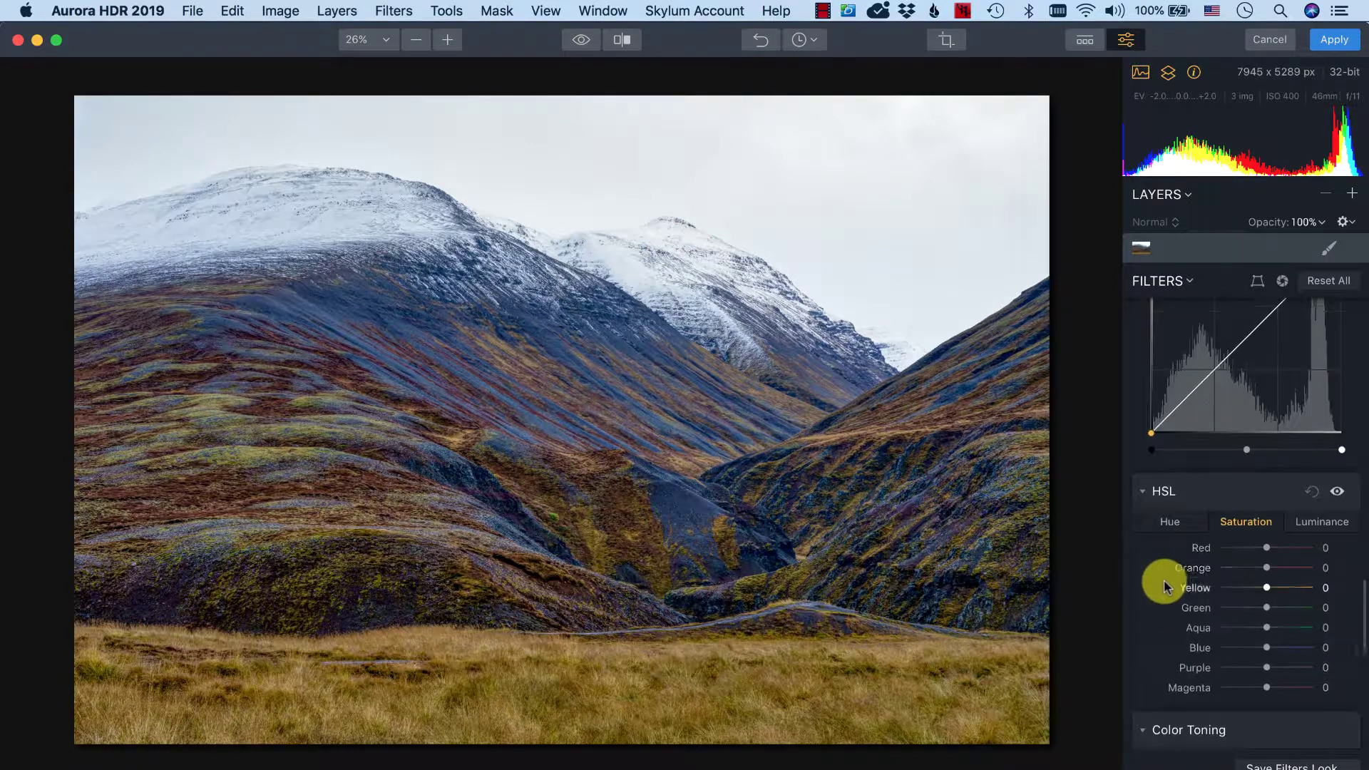
scroll(1169, 592, "down", 2)
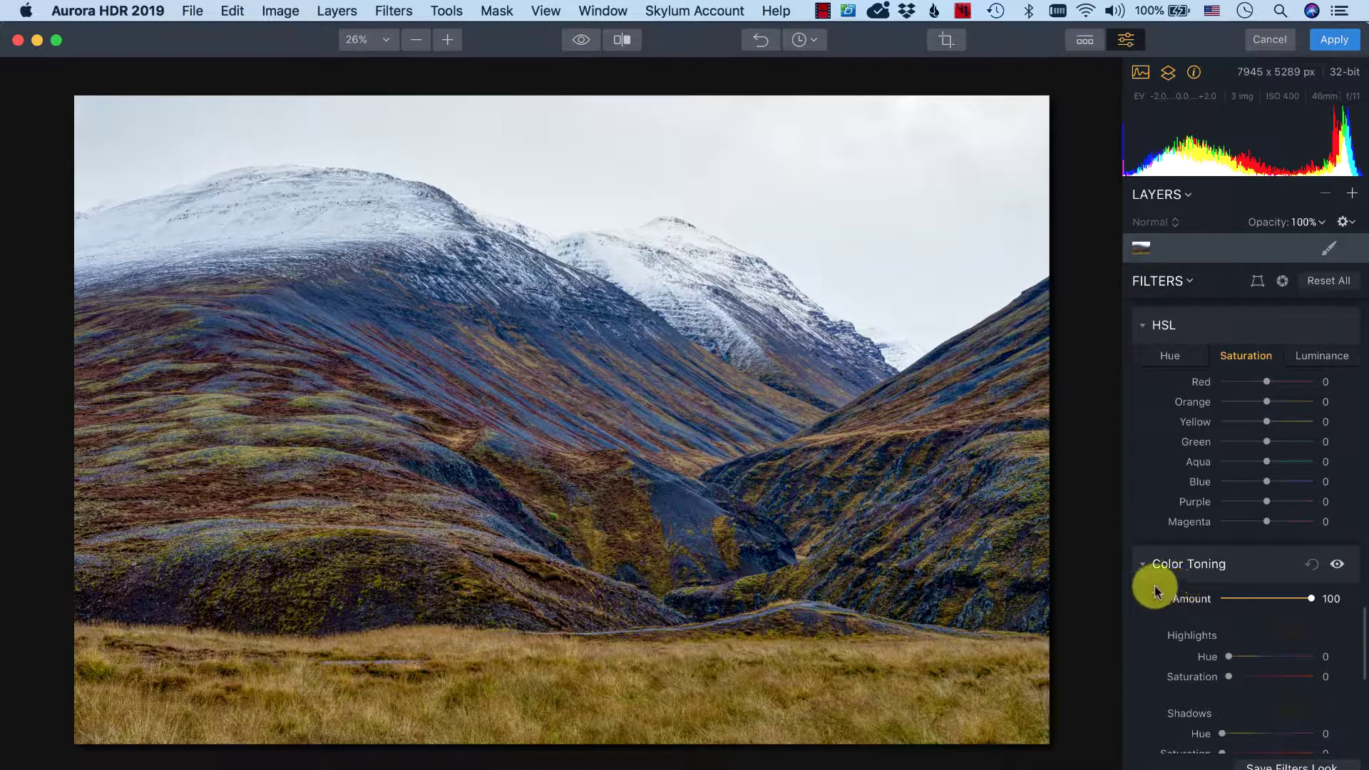
scroll(1172, 600, "down", 1)
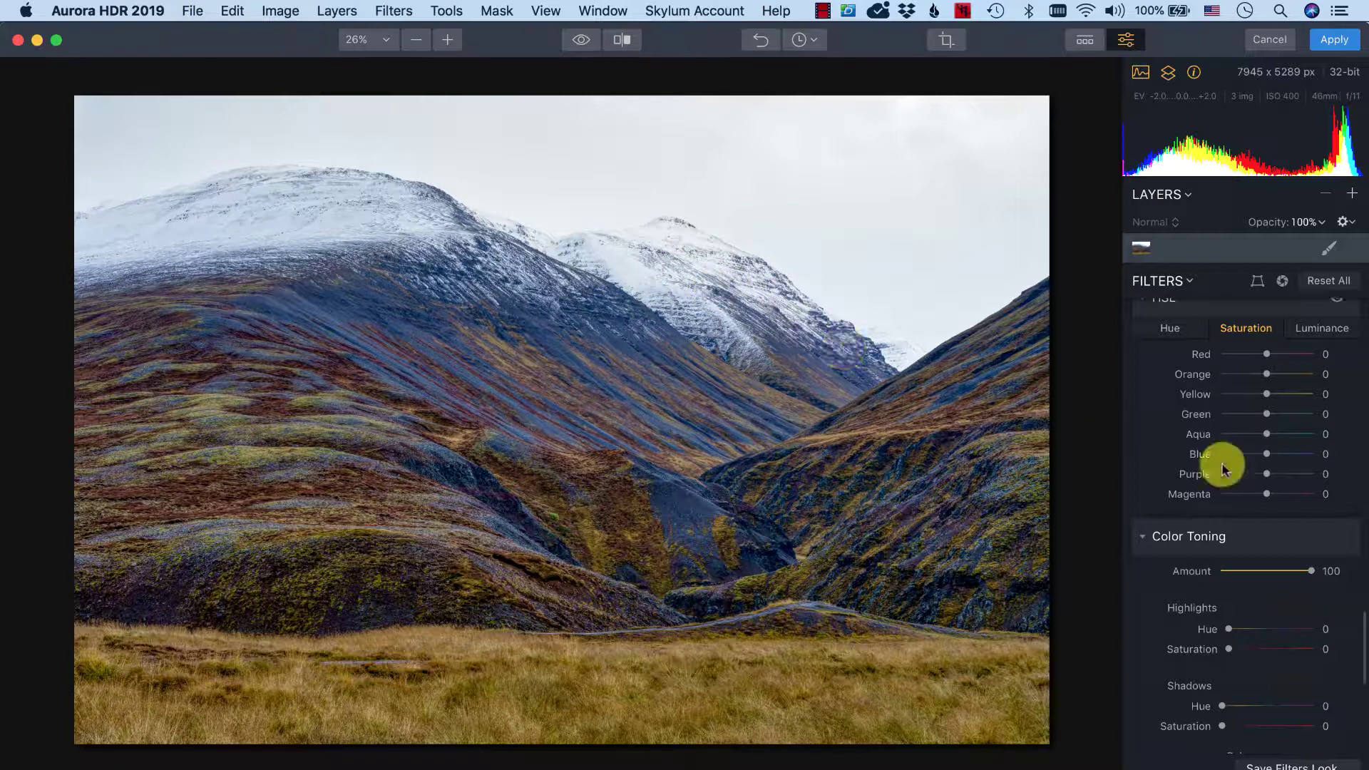
scroll(1175, 485, "down", 1)
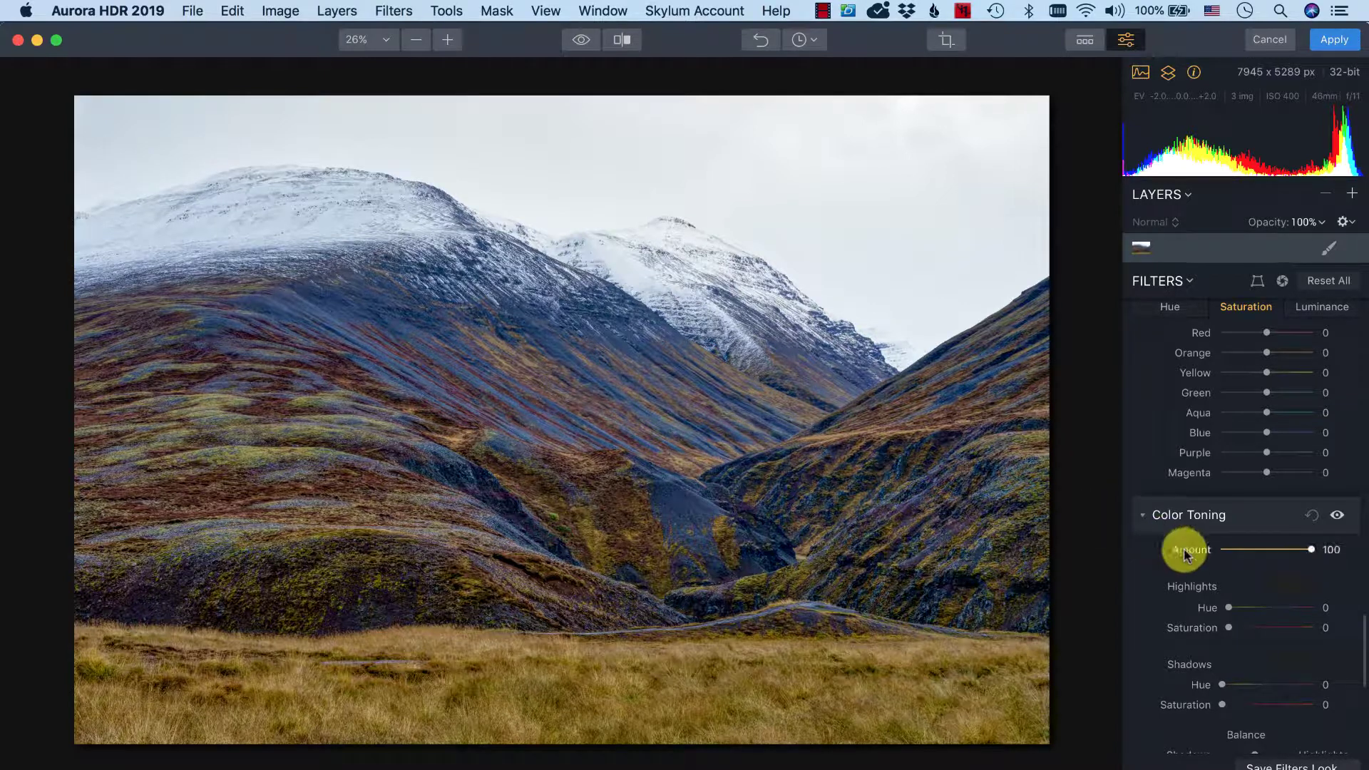
scroll(1198, 576, "down", 5)
scroll(1202, 574, "down", 2)
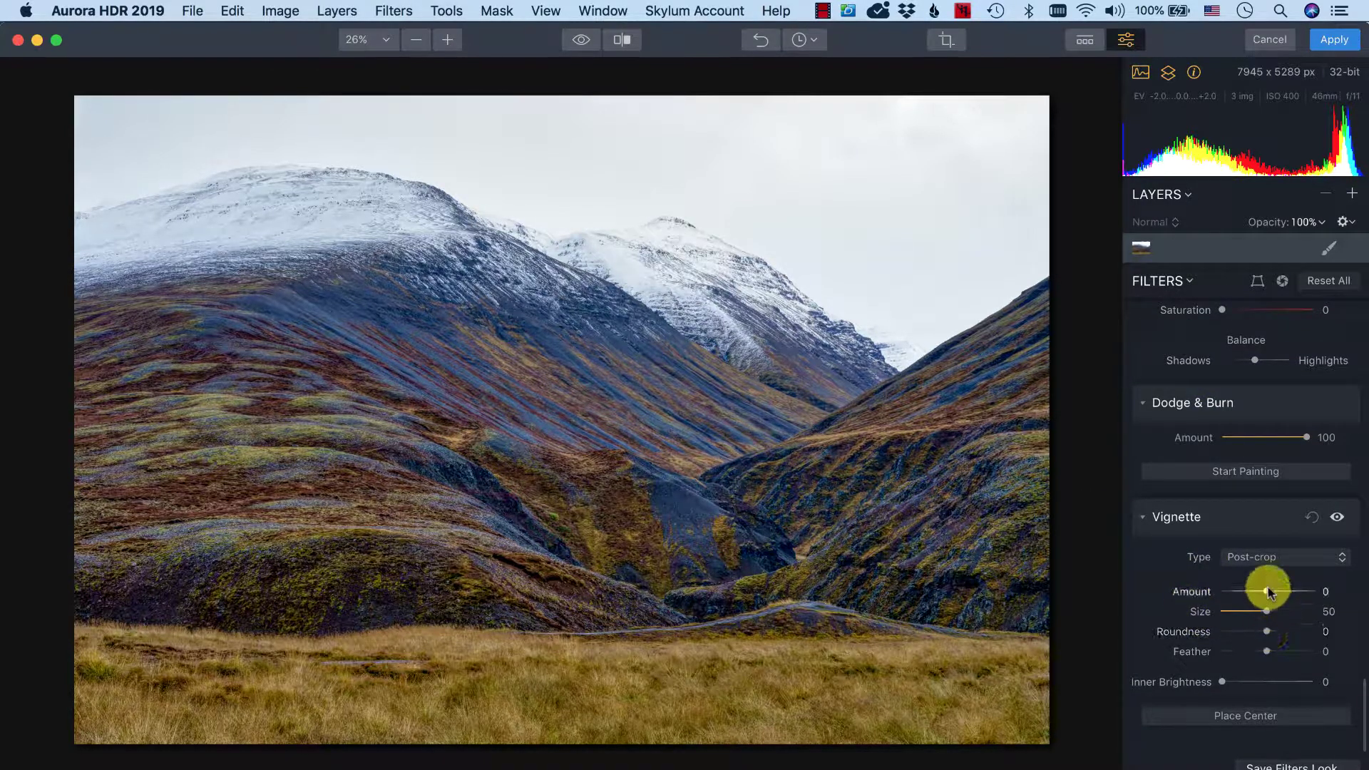
left_click_drag(1267, 590, 1230, 593)
double_click(1230, 594)
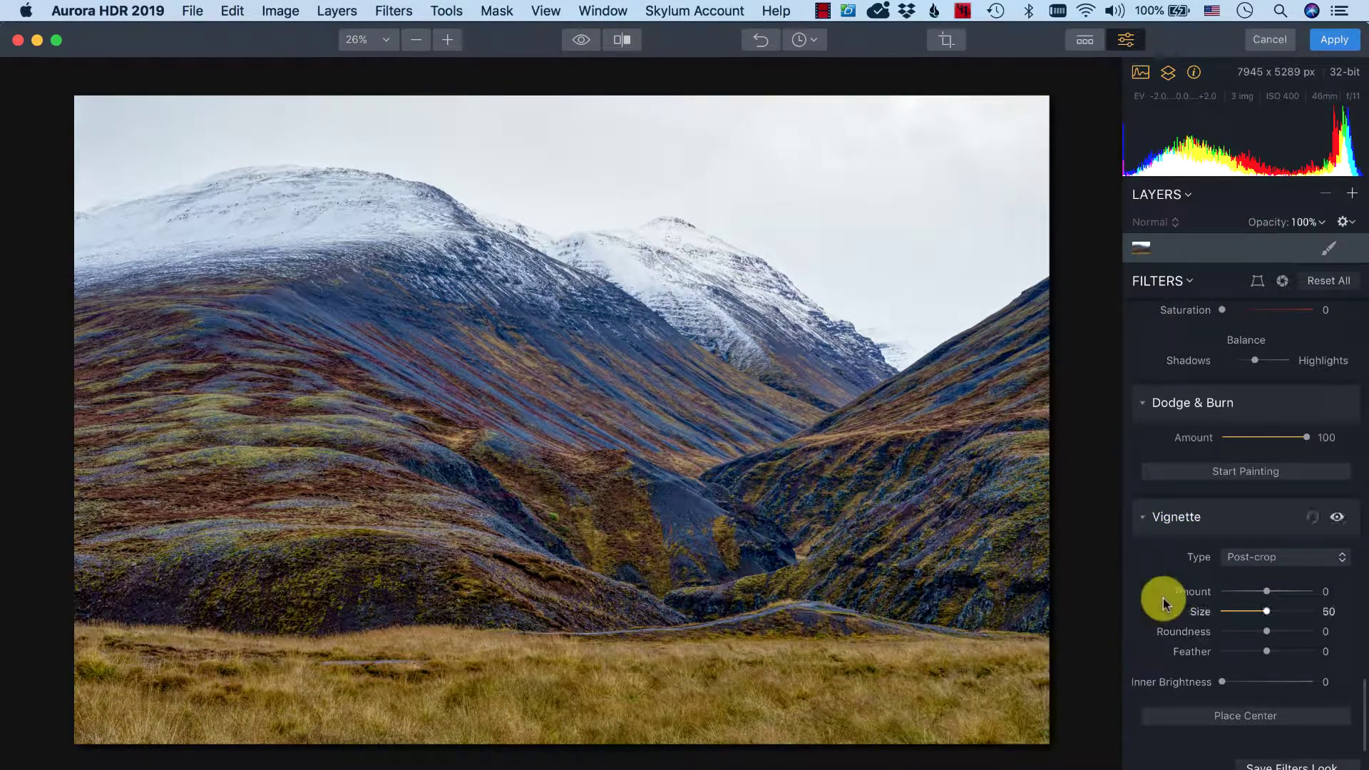
scroll(1176, 604, "up", 15)
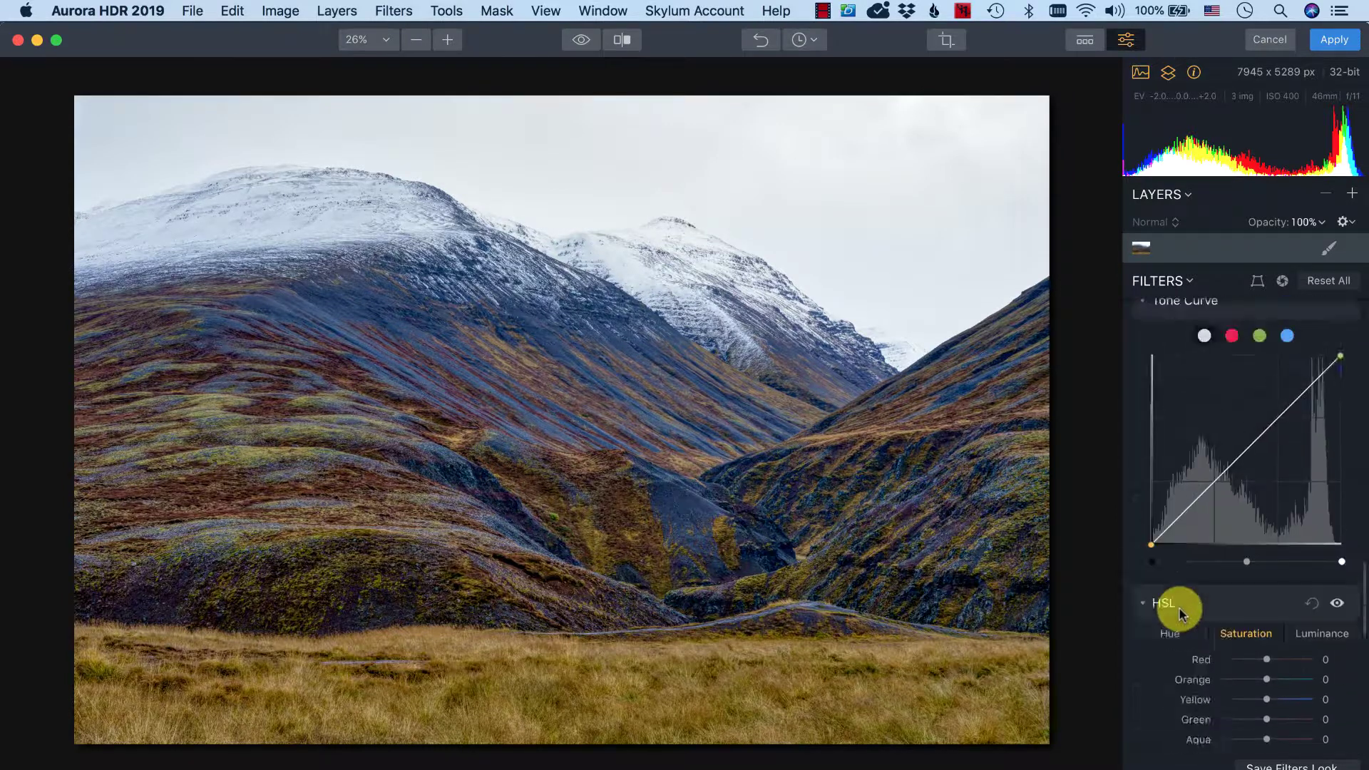
scroll(1179, 606, "down", 5)
scroll(1181, 611, "up", 15)
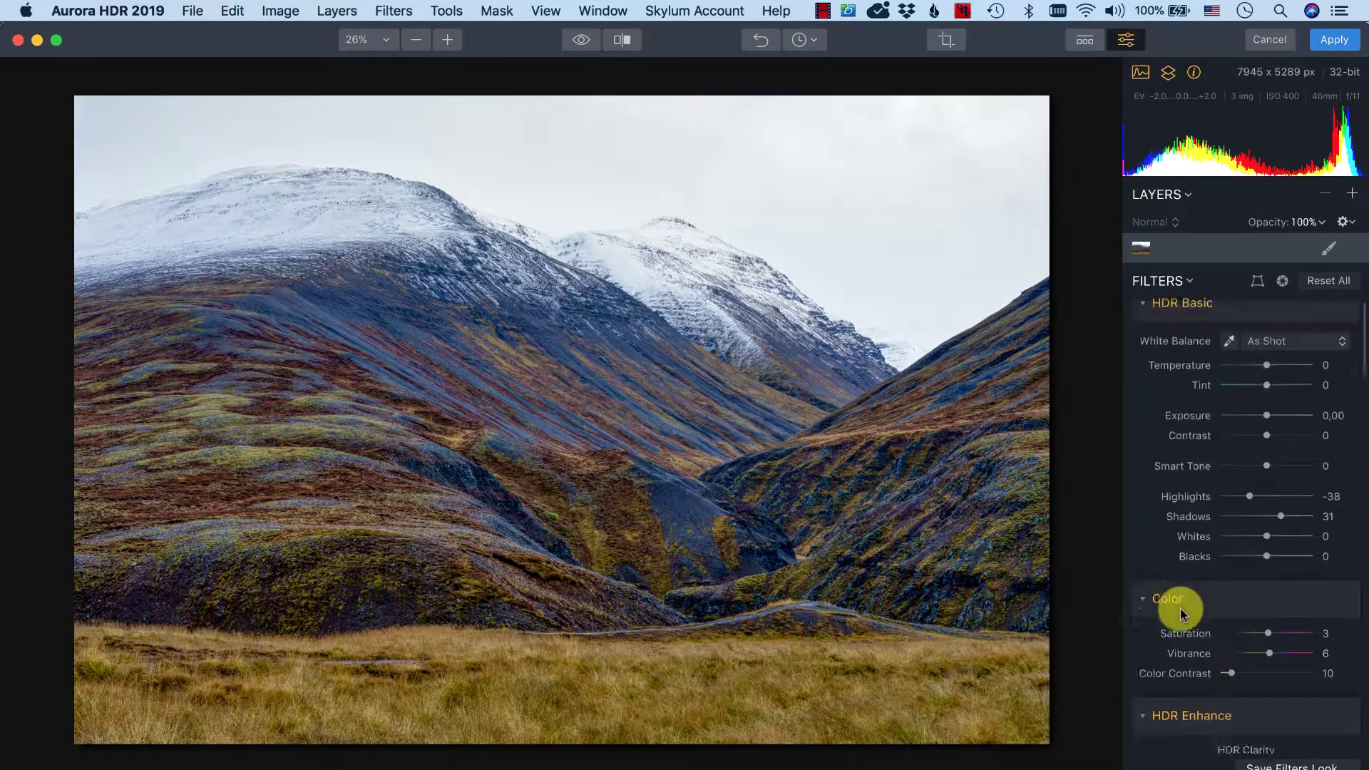